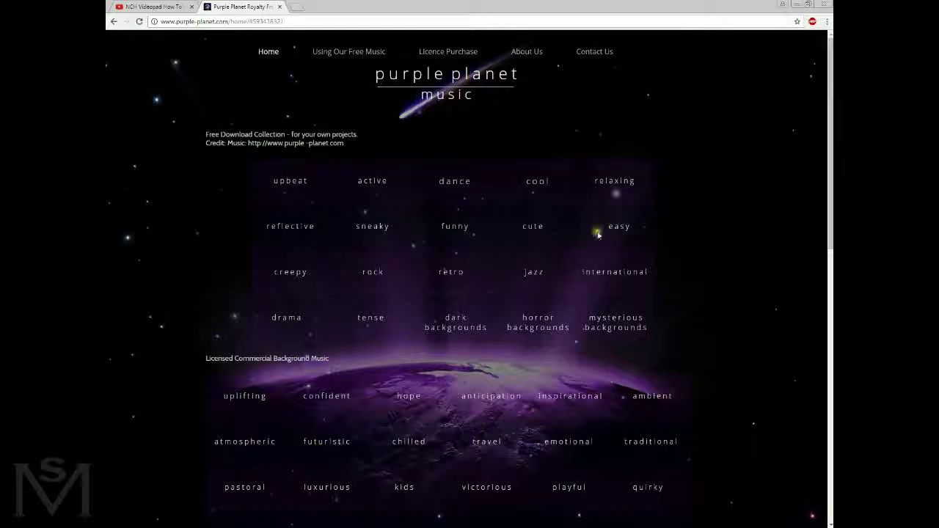
Open the Cute music category and audition the Eyeliner and Winter Wonder tracks briefly.
click(533, 229)
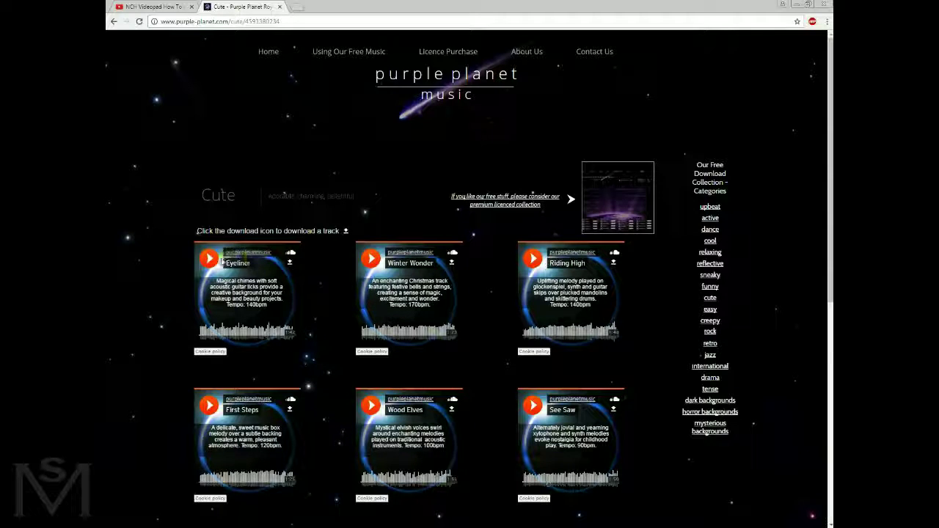
click(209, 261)
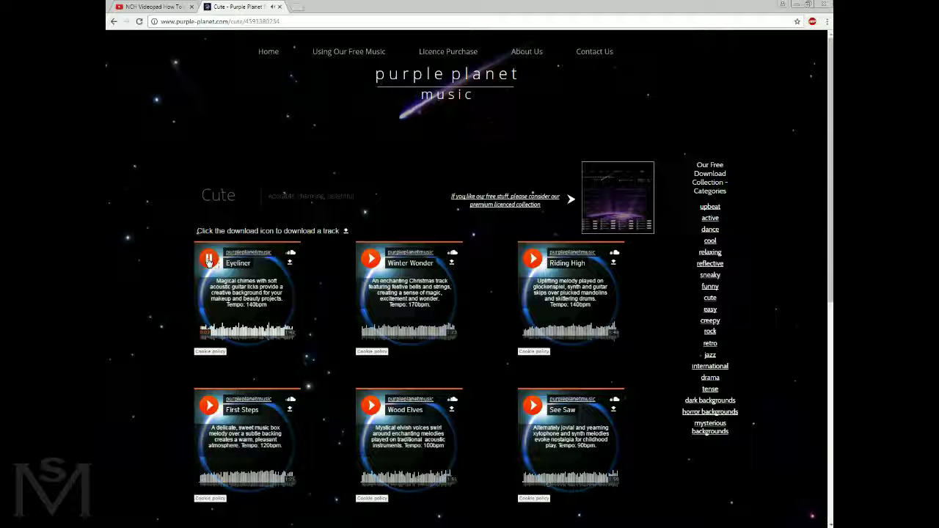
click(209, 261)
click(372, 261)
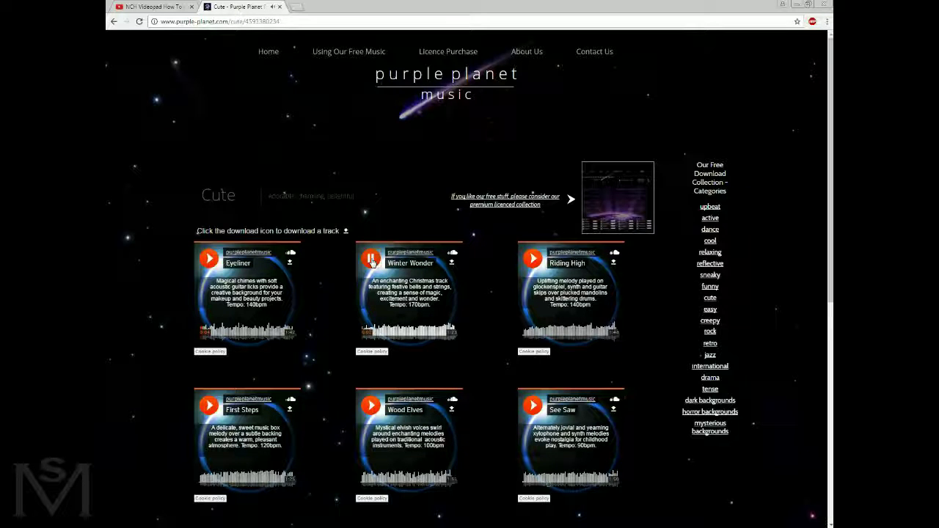
click(372, 261)
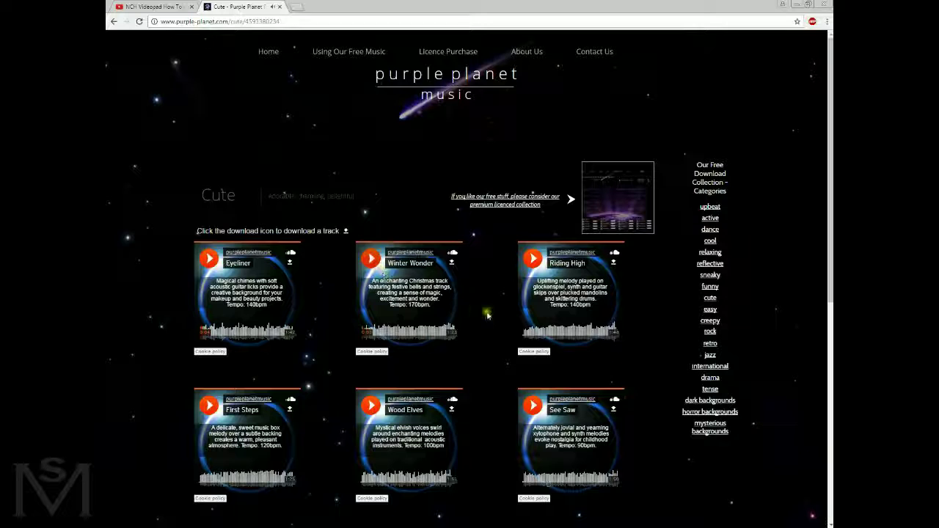
Download the Winter Wonder track and show the downloaded file in its folder.
click(452, 264)
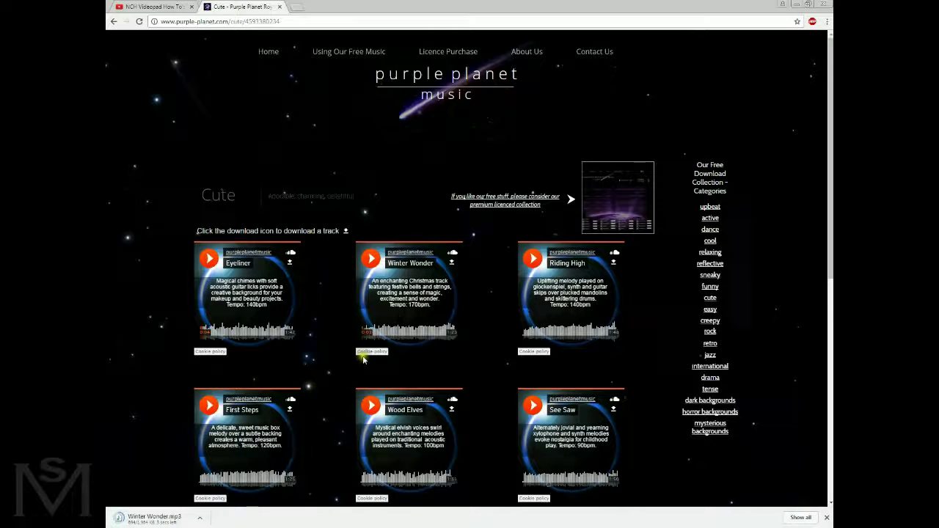
click(199, 521)
click(224, 488)
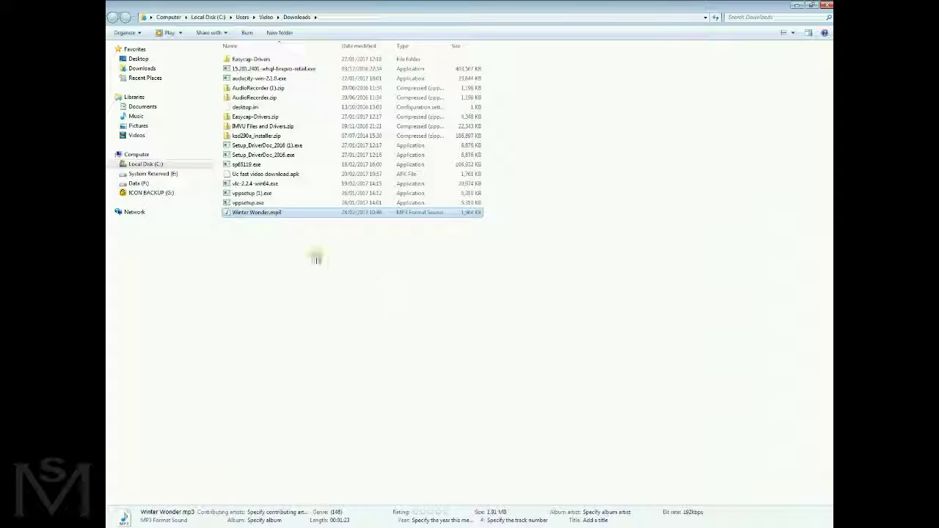
Copy Winter Wonder.mp3 into the NCH How to's folder under Video Projects on the Data (F:) drive and close the file window.
right_click(260, 212)
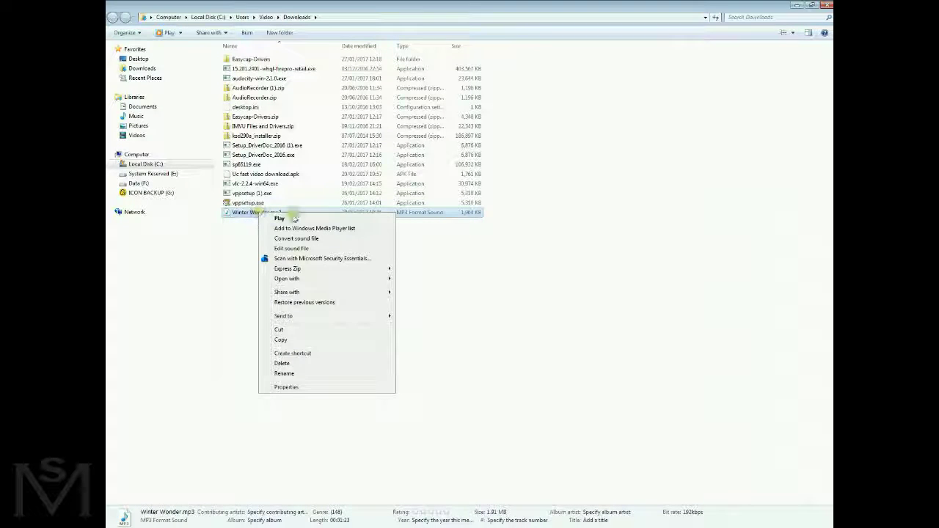
click(290, 330)
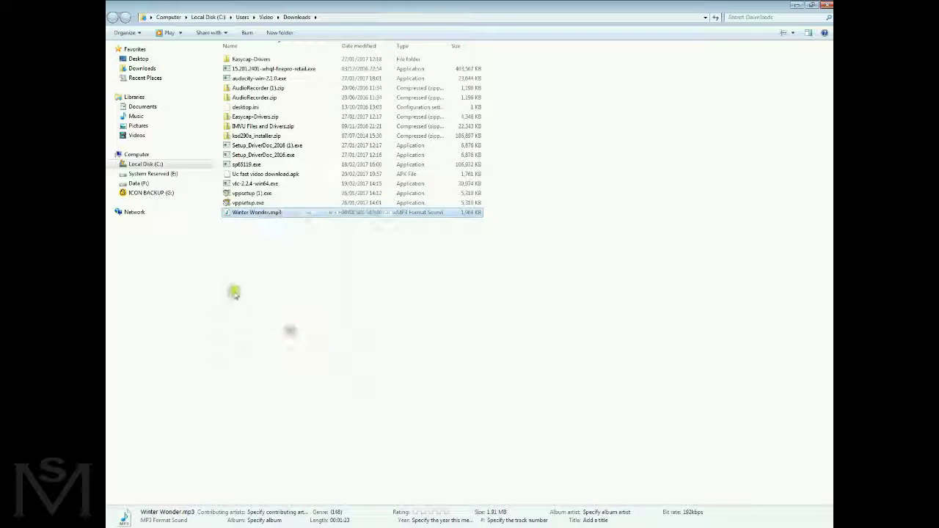
click(146, 184)
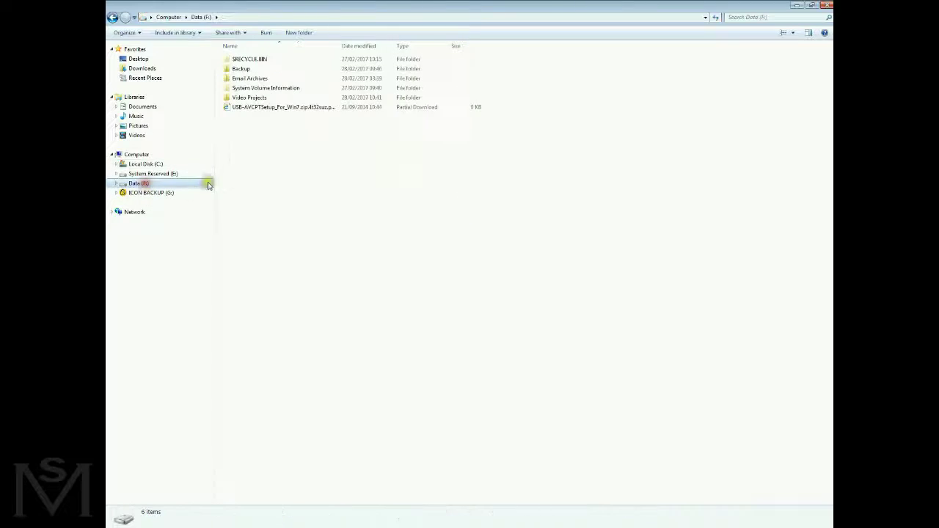
double_click(249, 97)
double_click(265, 88)
right_click(305, 156)
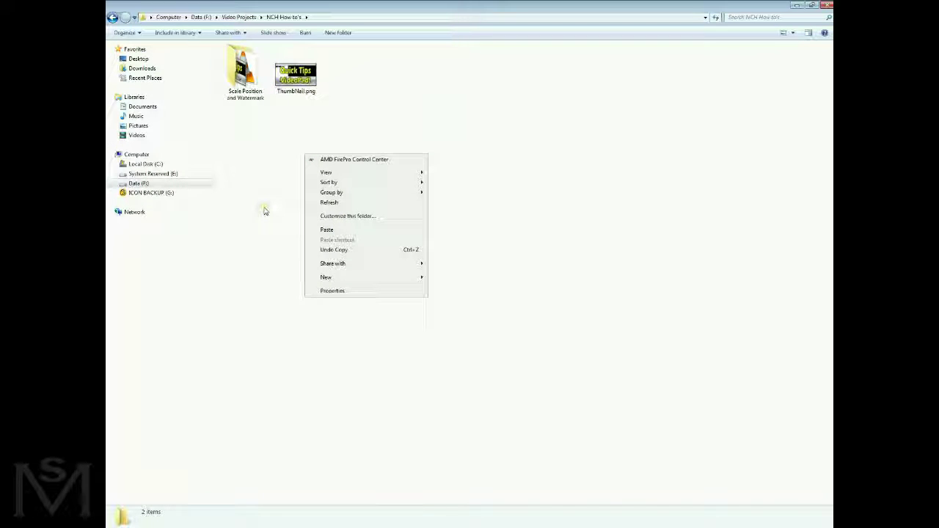
click(350, 231)
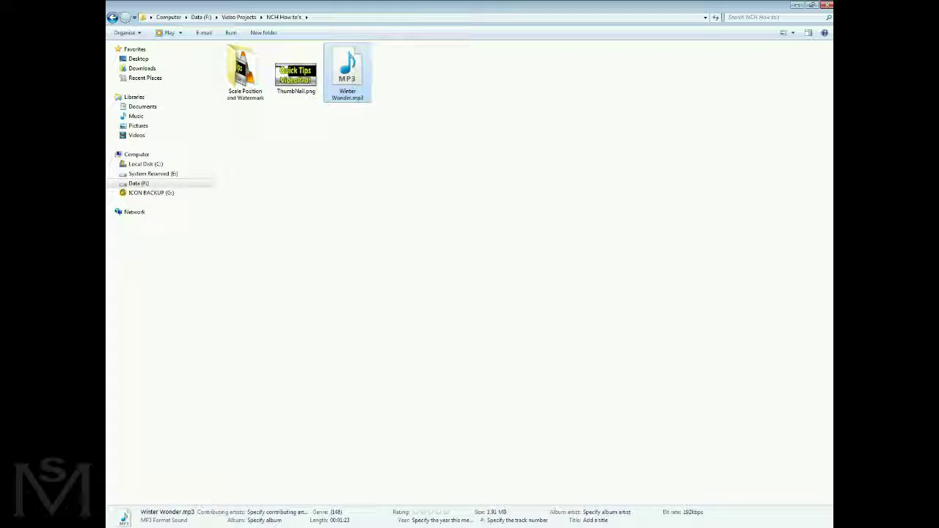
click(827, 6)
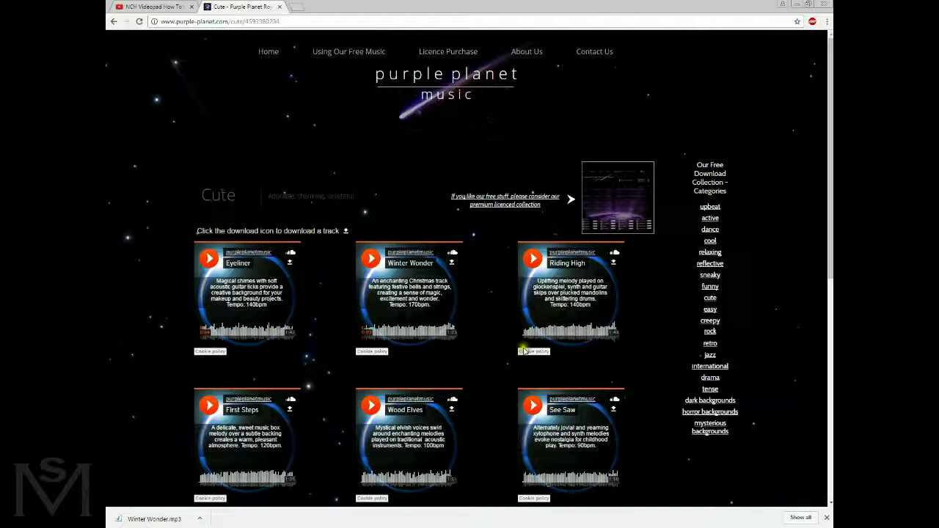
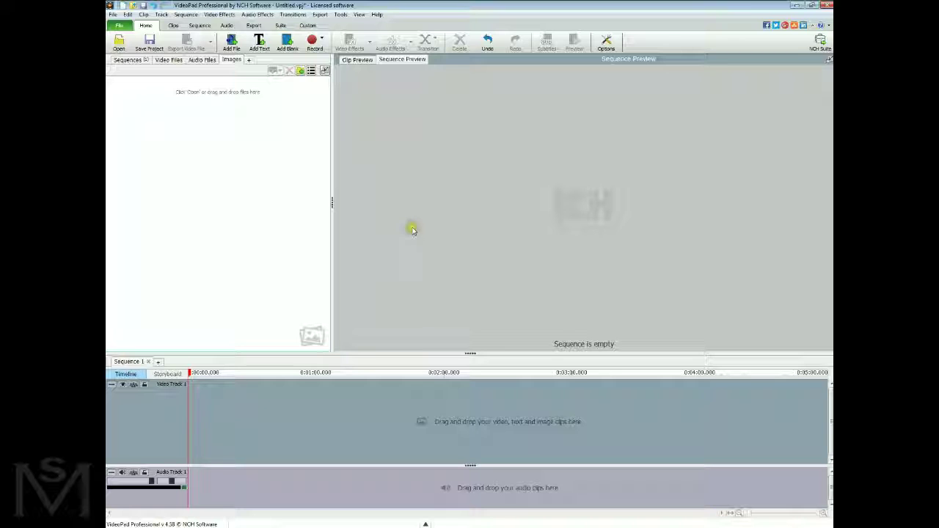
In VideoPad, add the images DSC00223.JPG, DSC00235.JPG, DSC00457.JPG and DSC00528.JPG to the project.
click(231, 42)
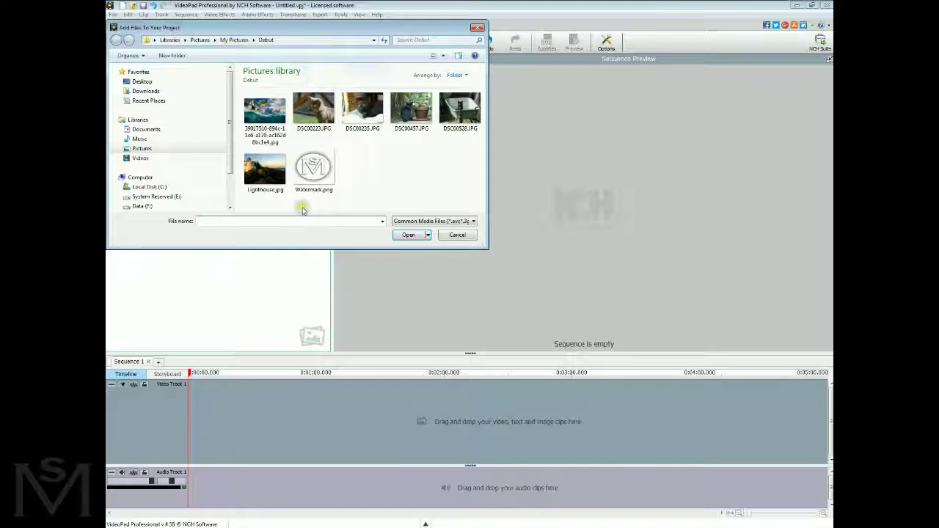
click(311, 115)
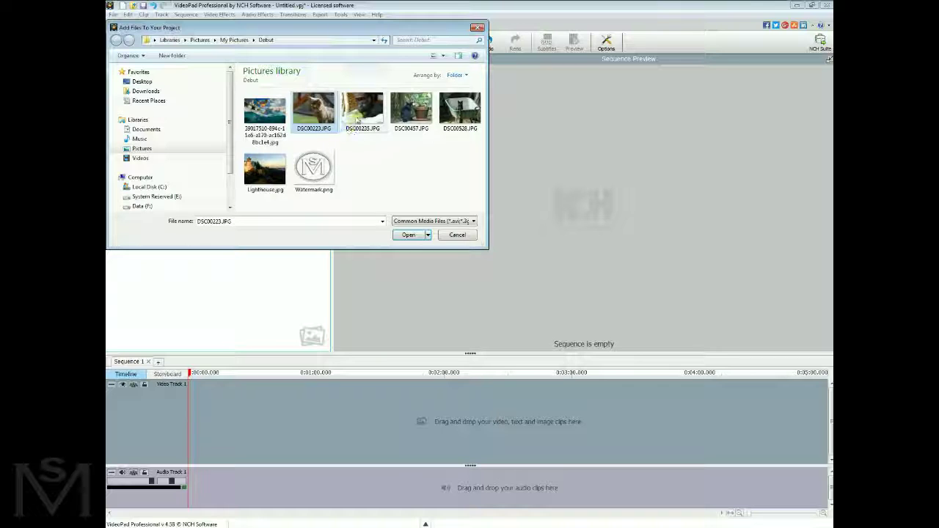
ctrl+click(363, 118)
ctrl+click(413, 121)
ctrl+click(454, 115)
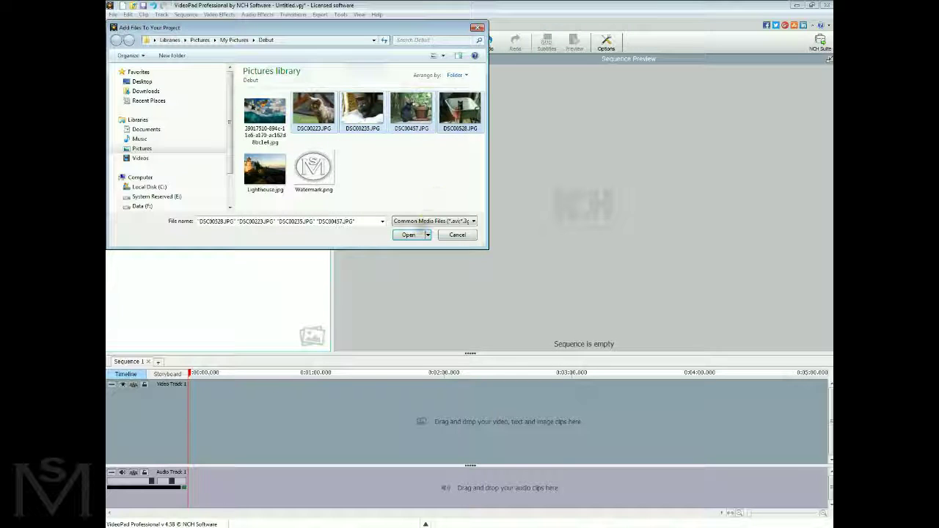
click(407, 237)
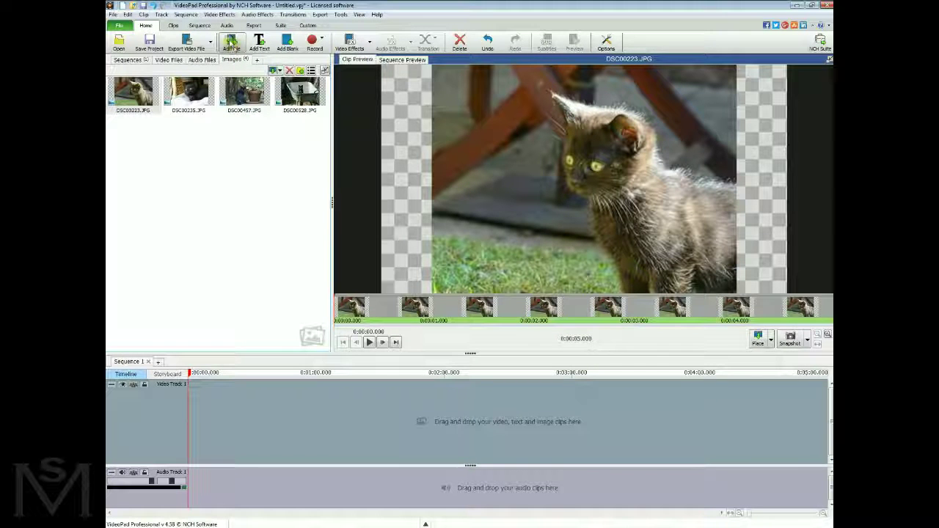
Add Winter Wonder.mp3 to the project from the NCH How to's folder under Video Projects on the Data (F:) drive.
click(232, 42)
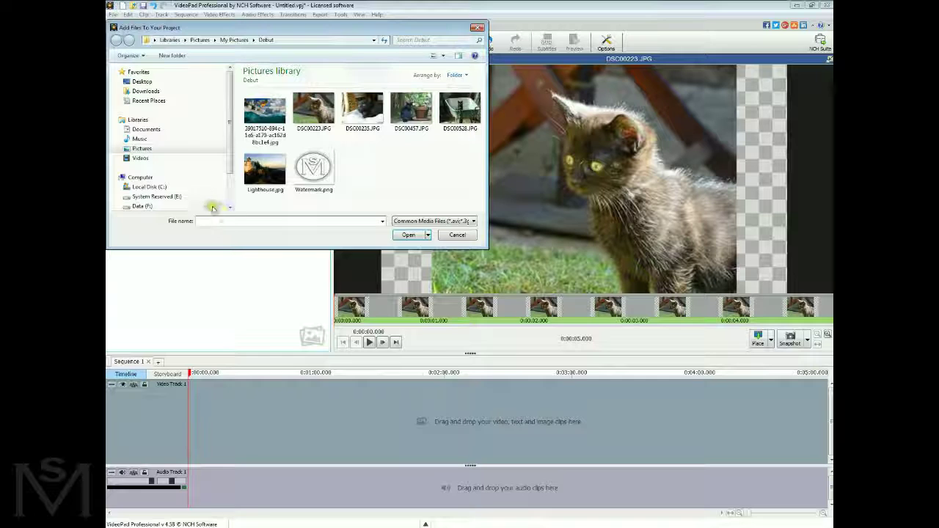
drag(231, 157, 231, 178)
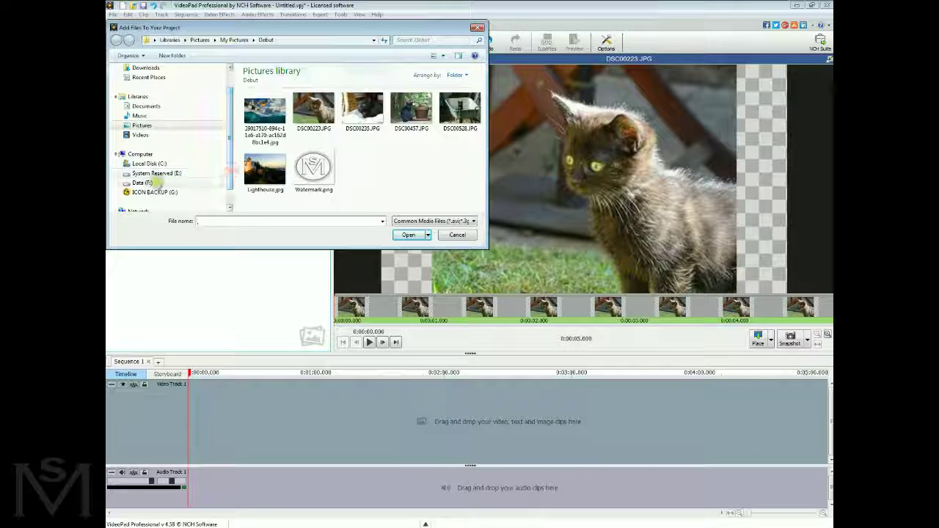
click(147, 182)
double_click(267, 120)
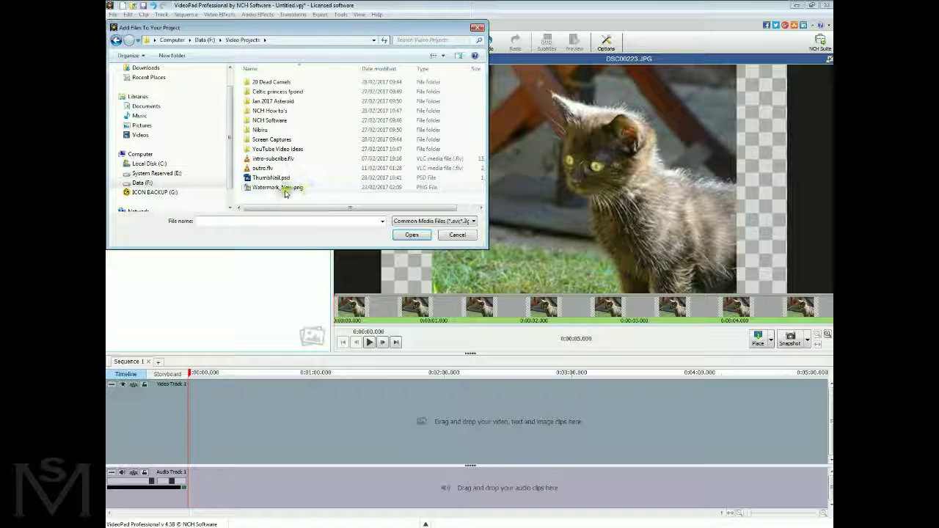
double_click(289, 111)
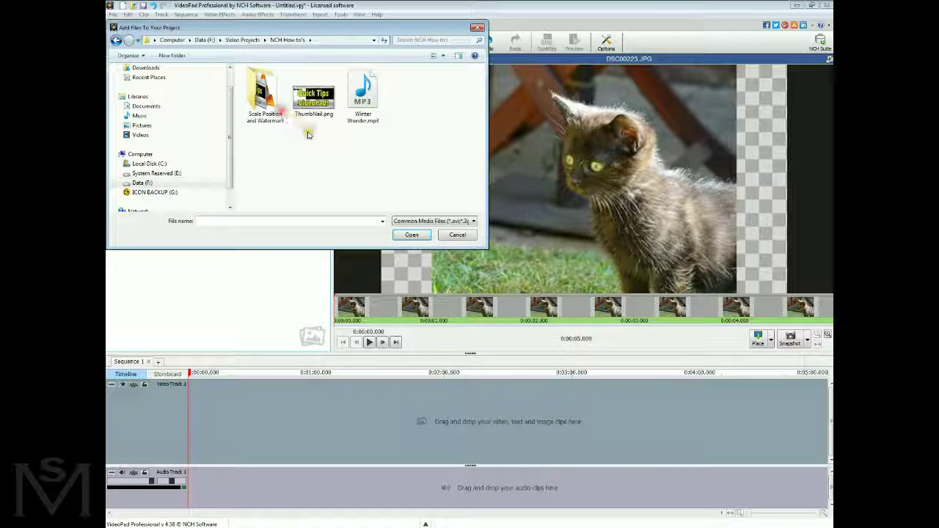
click(362, 93)
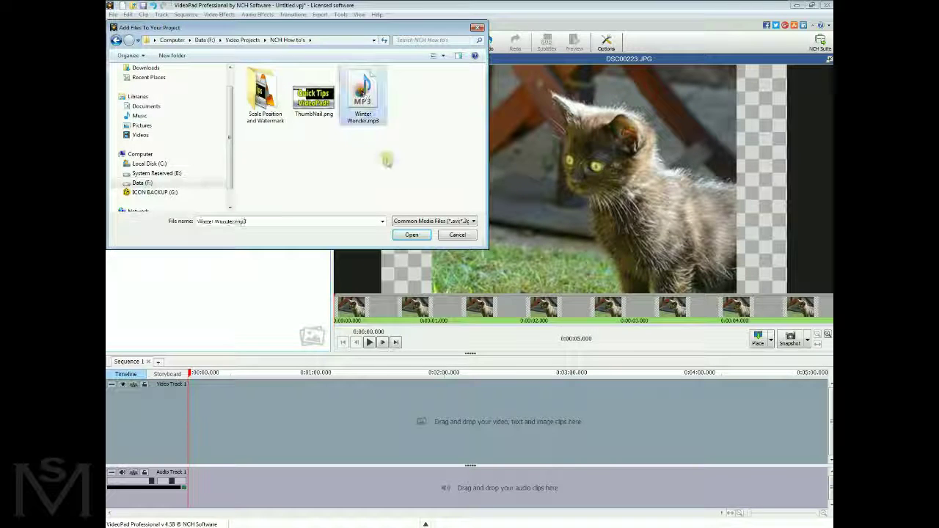
click(412, 234)
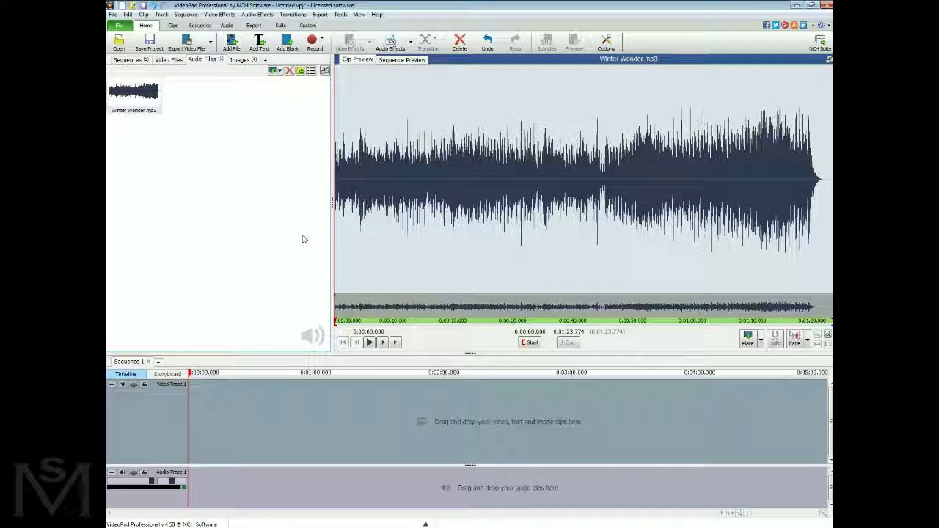
Place the Winter Wonder audio at the start of Audio Track 1.
drag(140, 103, 206, 487)
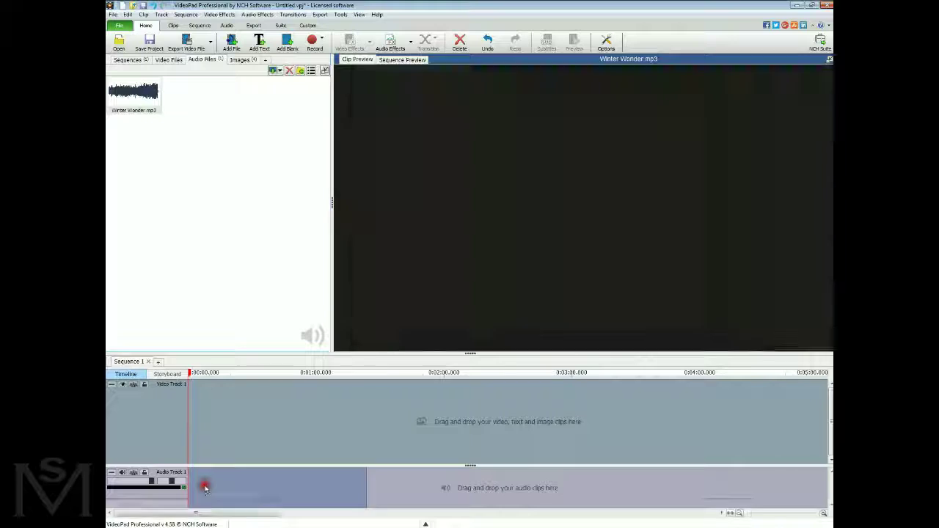
scroll(346, 495, down, 1)
scroll(325, 494, down, 1)
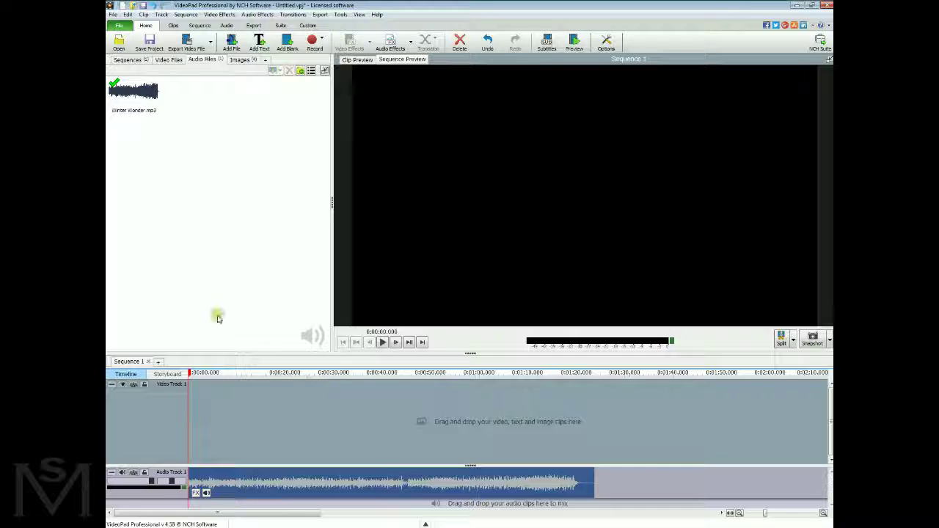
Place the images DSC00223, DSC00235, DSC00457 and DSC00528 one after another from the start of Video Track 1.
click(240, 59)
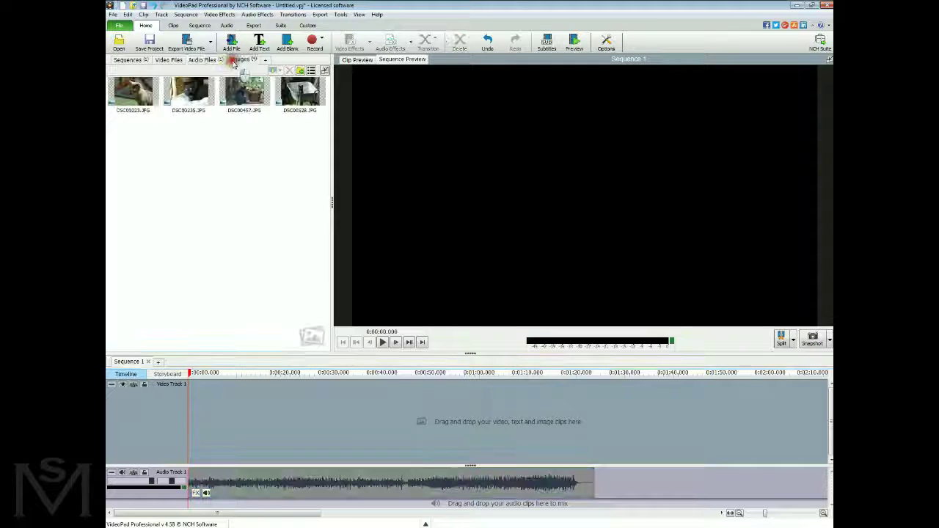
drag(133, 92, 205, 416)
drag(192, 91, 221, 426)
drag(244, 92, 247, 431)
drag(293, 98, 279, 445)
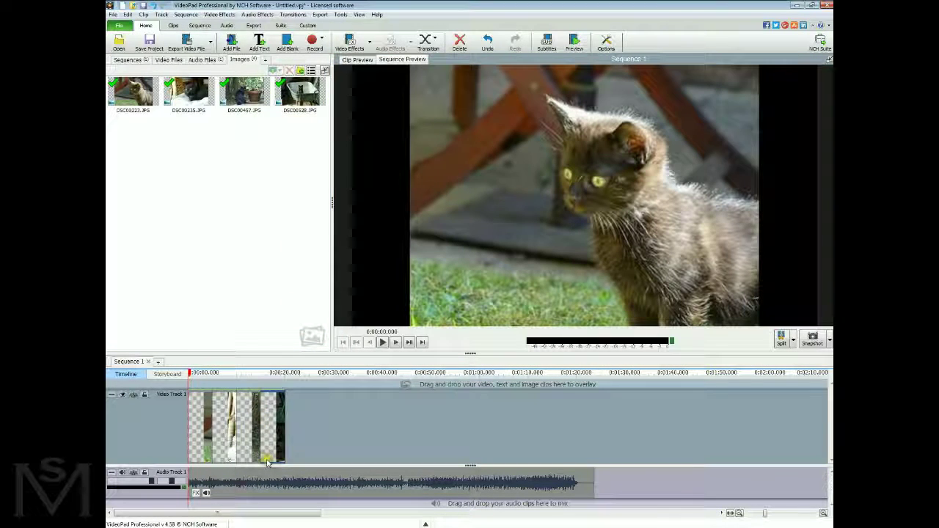
Split the audio clip at the end of the last image, at about 20 seconds, and delete the part after the split.
scroll(261, 464, up, 1)
scroll(345, 484, up, 1)
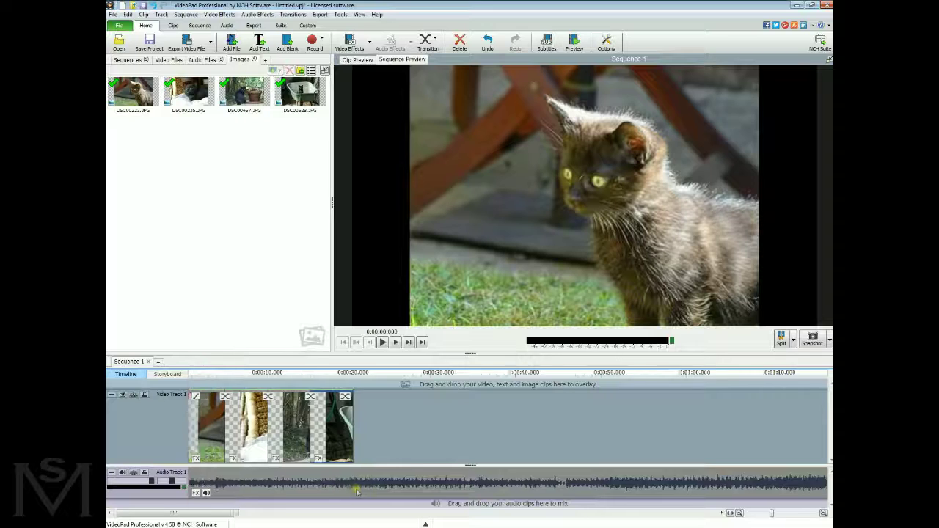
scroll(390, 490, up, 1)
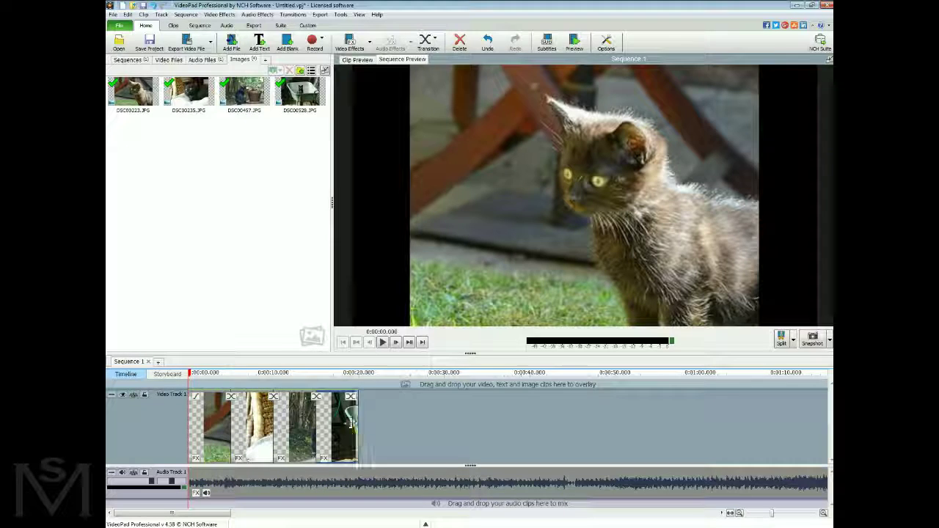
click(361, 487)
click(359, 373)
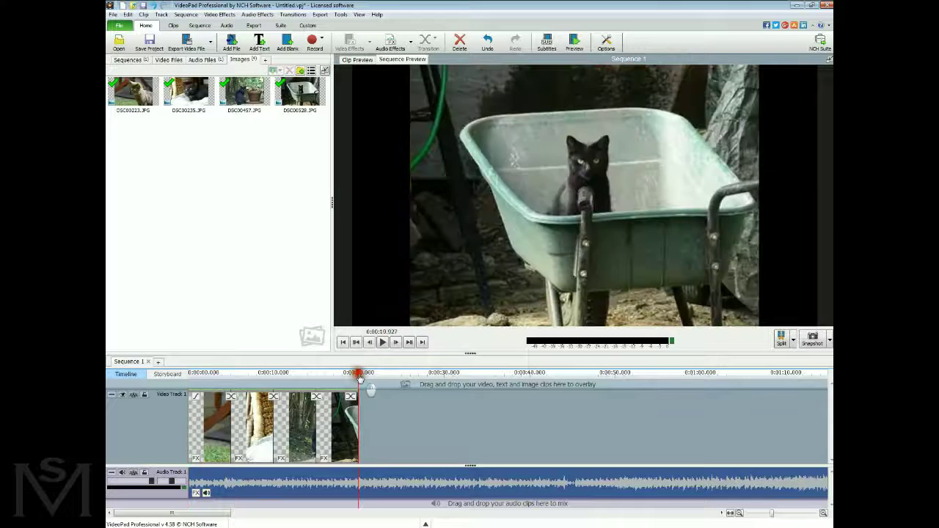
scroll(359, 375, up, 5)
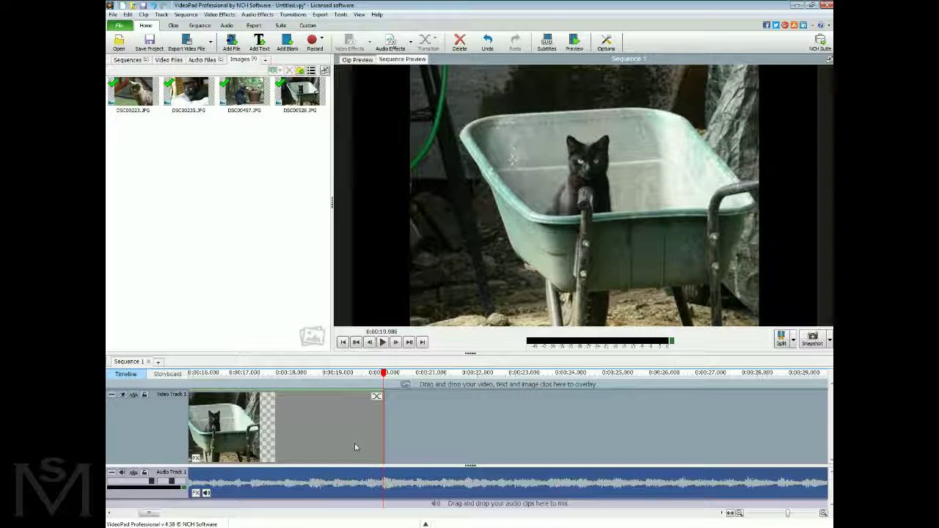
click(385, 374)
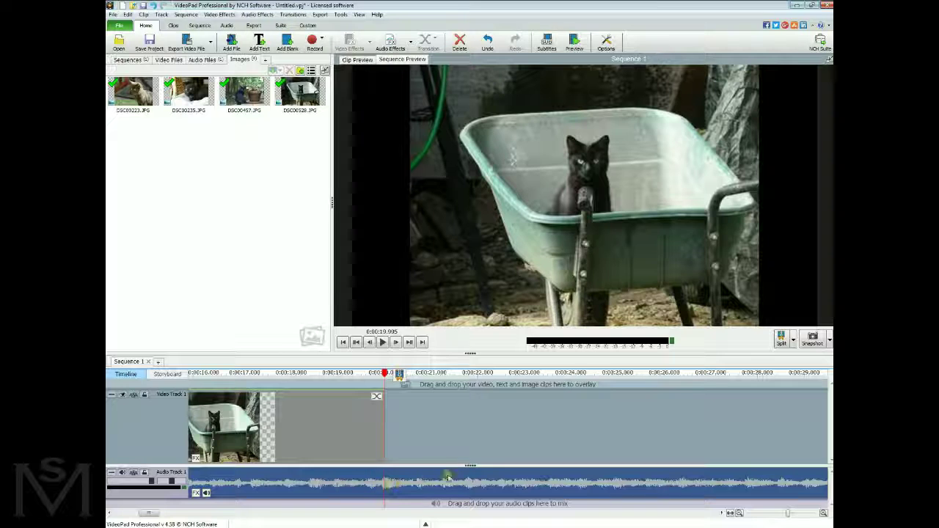
click(781, 338)
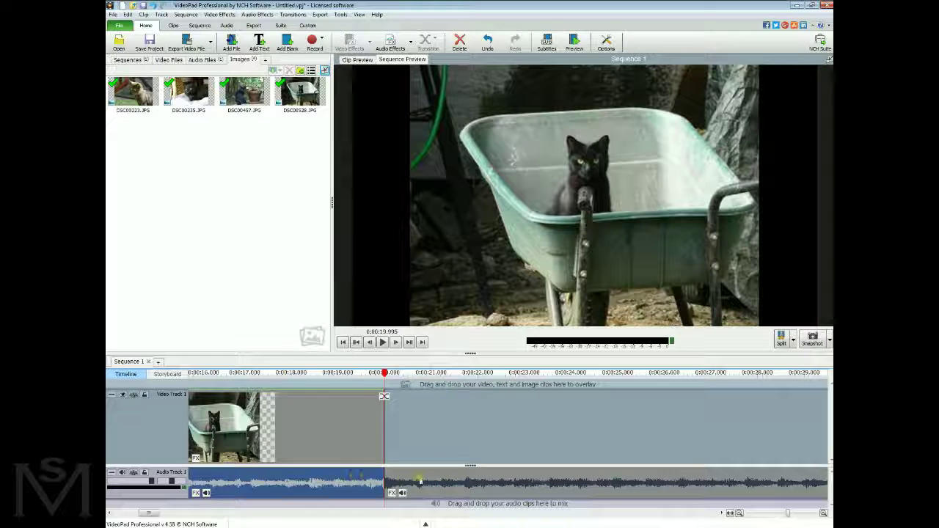
click(450, 482)
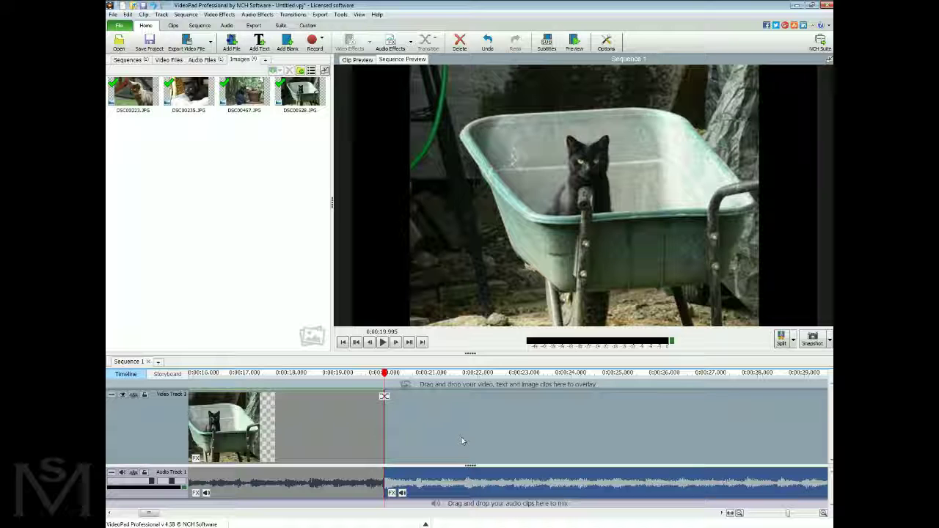
key(Delete)
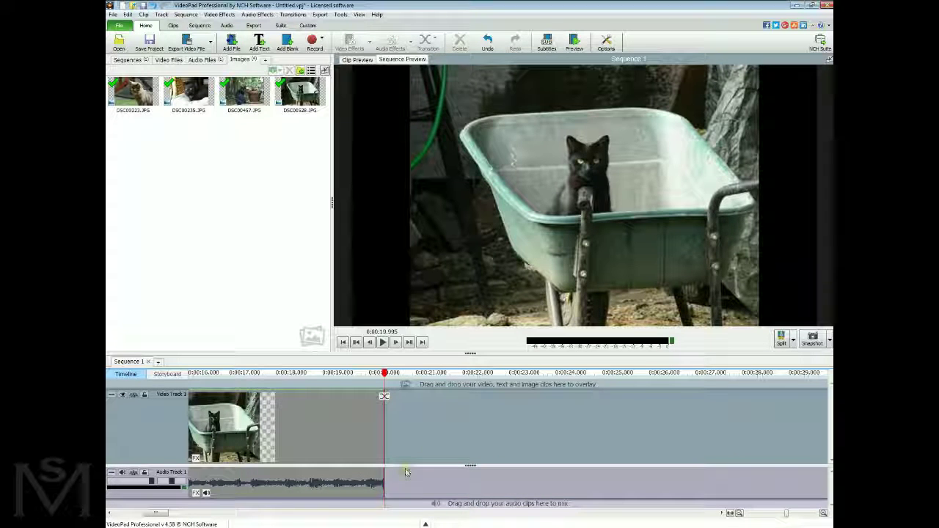
Play the last second of the sequence to hear how the audio ends.
scroll(363, 490, down, 2)
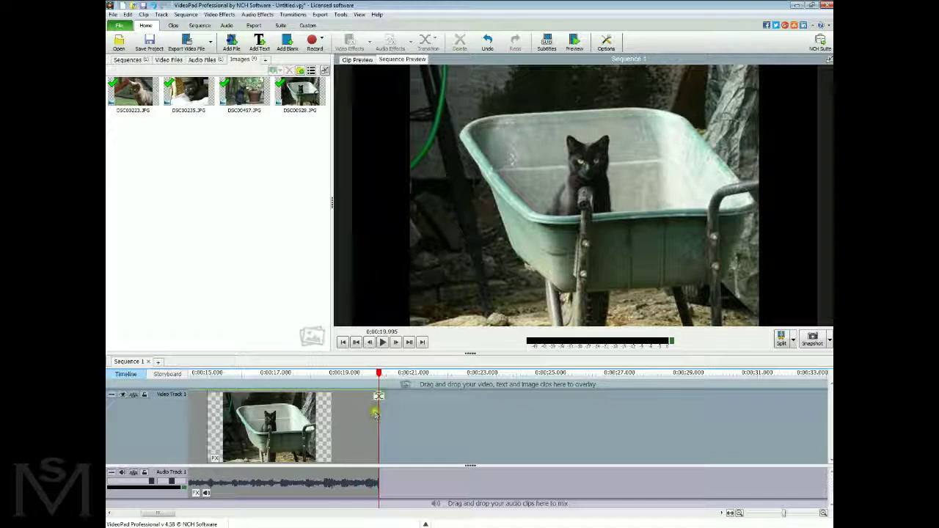
drag(379, 376, 354, 374)
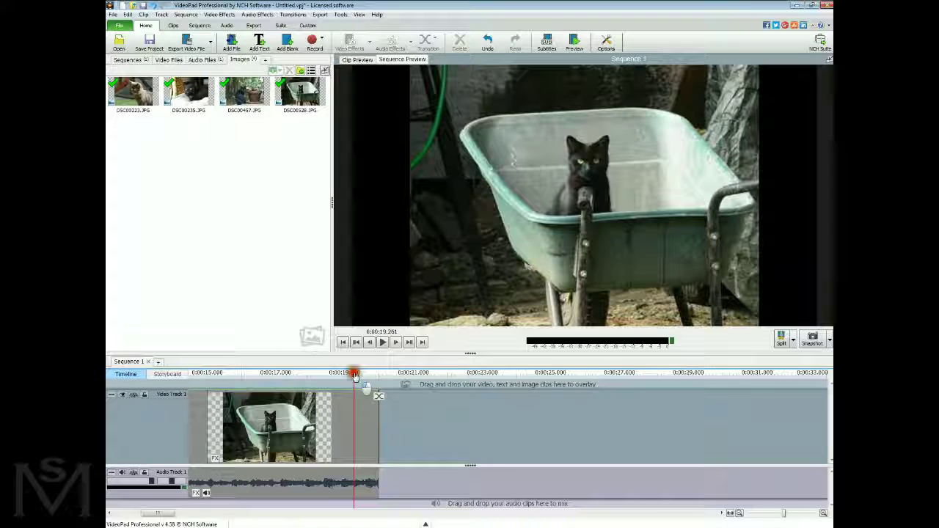
click(382, 342)
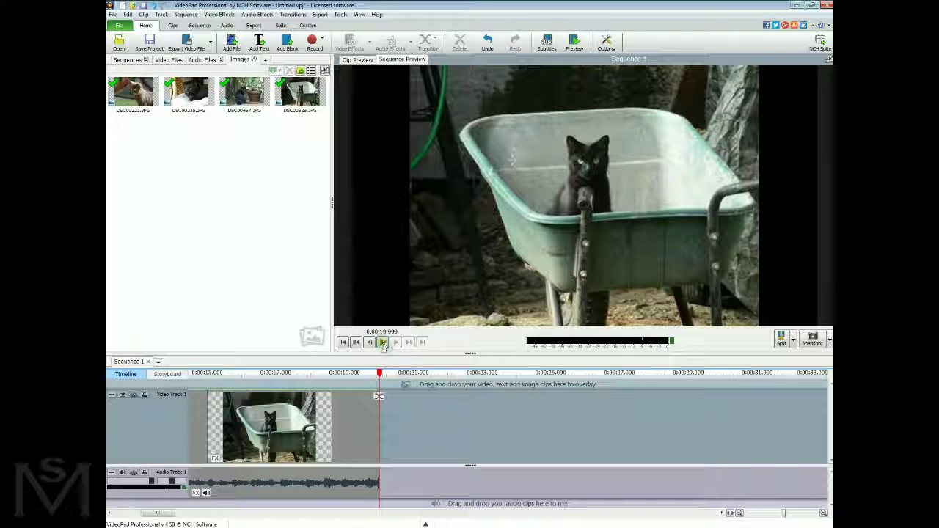
Add a fade-out of about 2 seconds to the end of the audio clip and play back the ending.
click(351, 482)
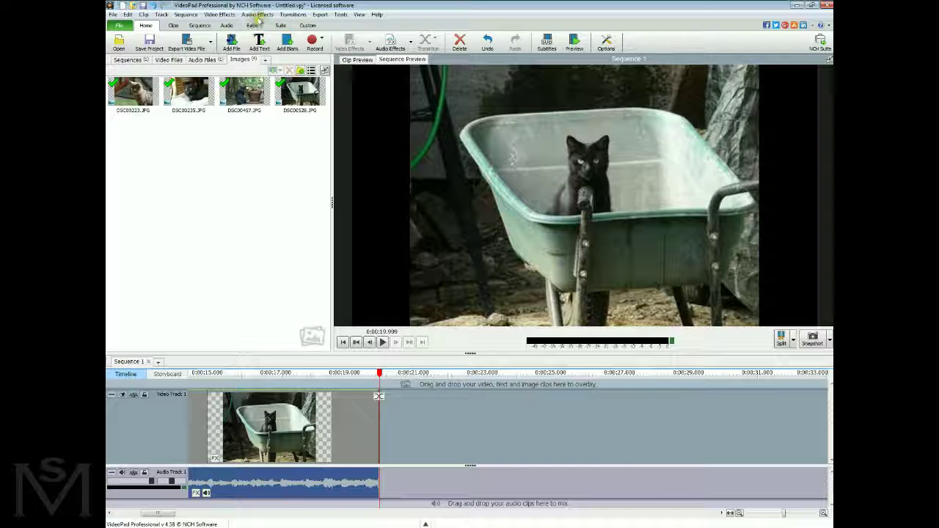
click(258, 15)
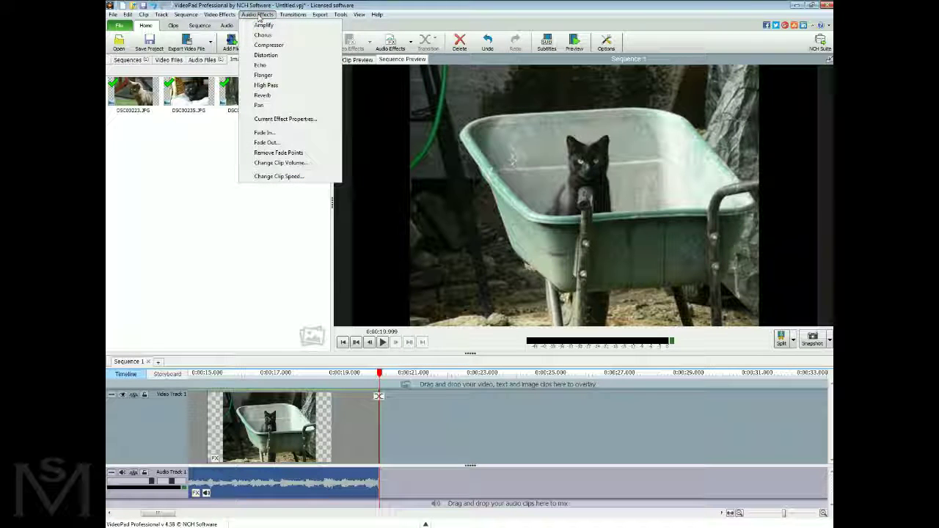
click(265, 143)
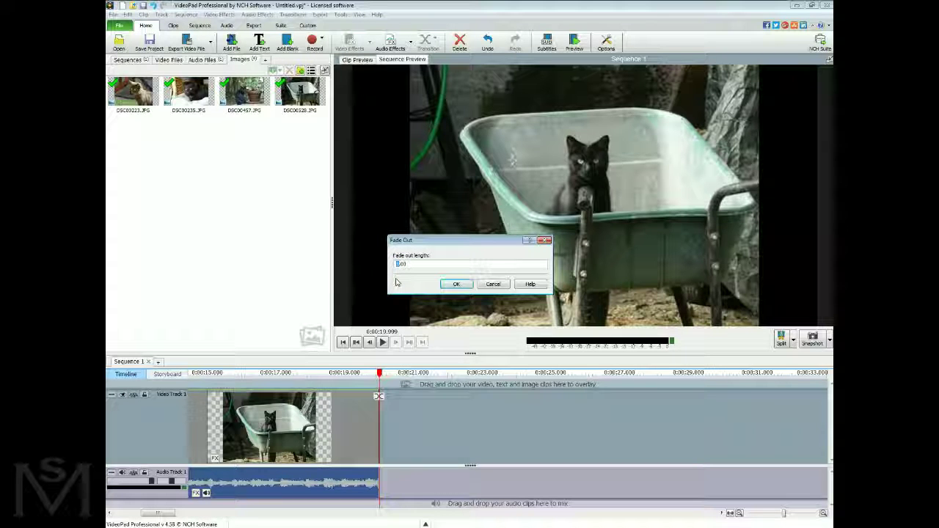
click(456, 285)
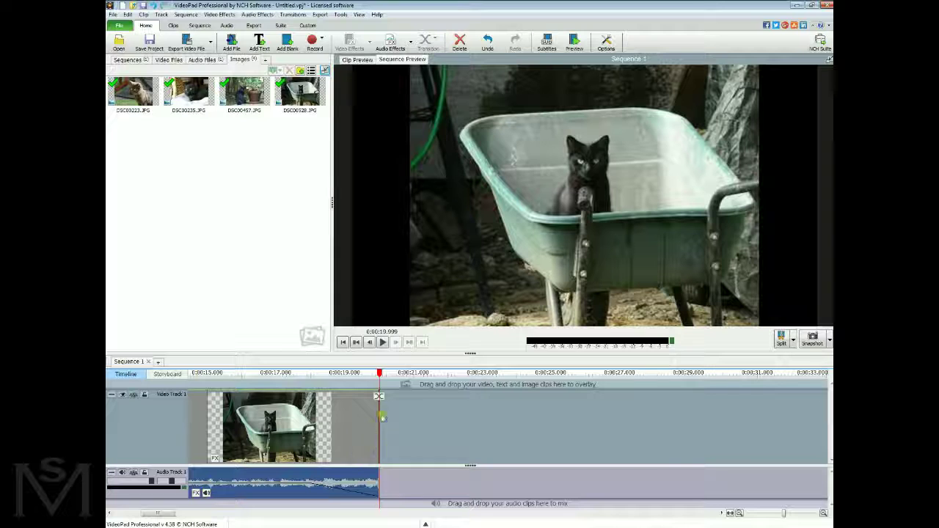
drag(378, 374, 273, 376)
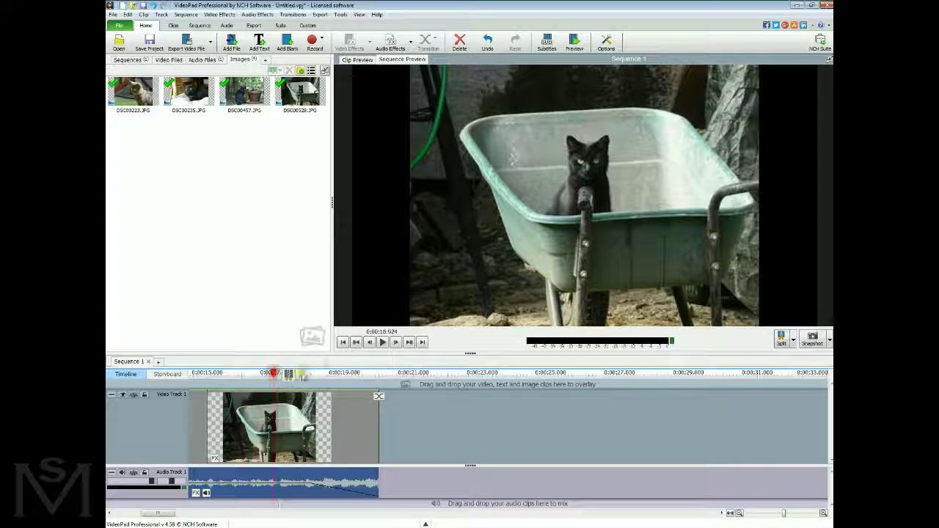
click(382, 343)
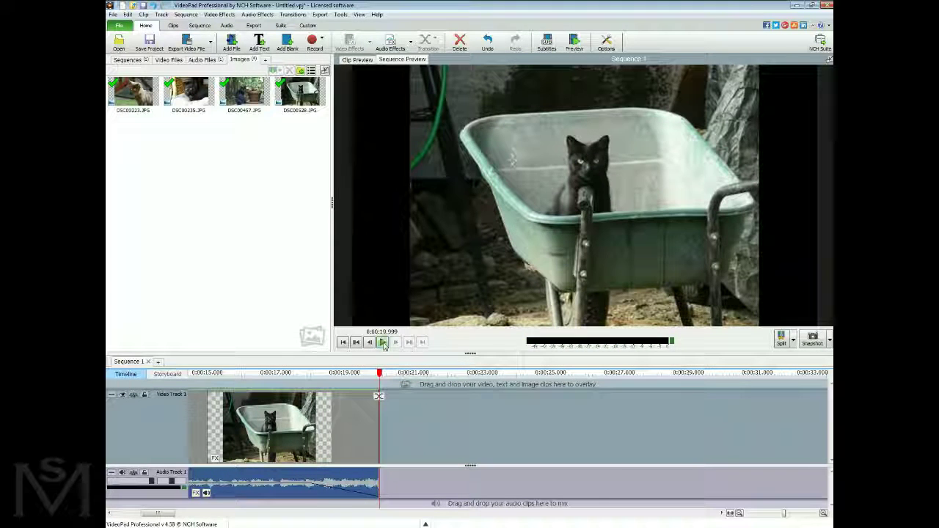
Fit the whole sequence in the timeline and play it from the first image into the third to check the music.
key(minus)
key(minus)
key(minus)
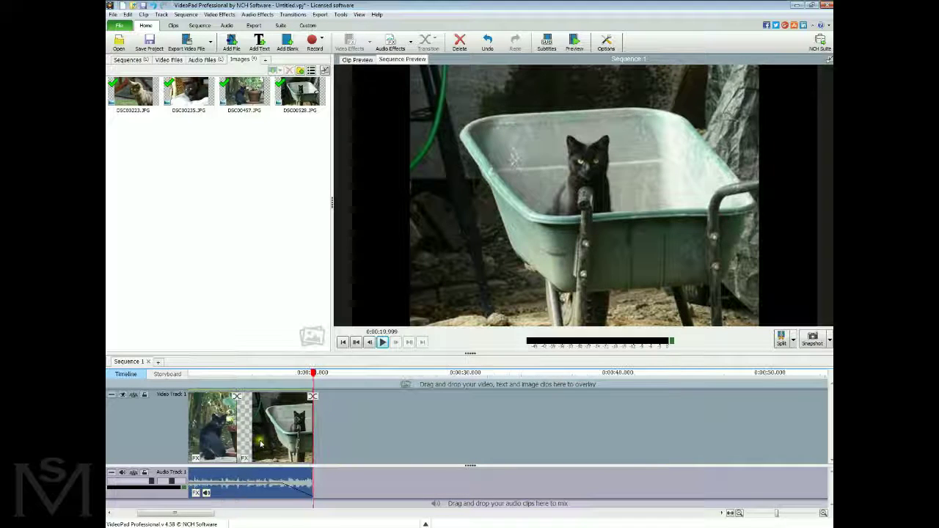
scroll(528, 440, left, 5)
key(plus)
key(plus)
key(plus)
key(plus)
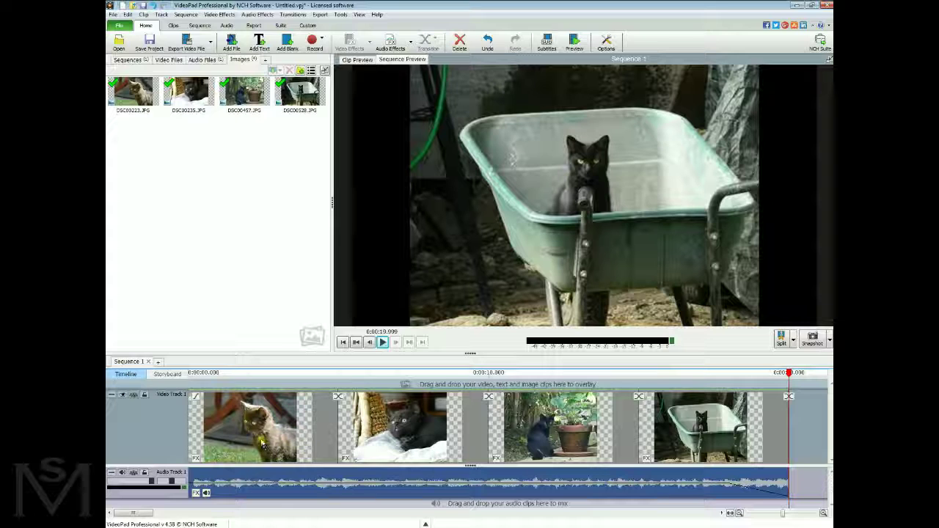
click(258, 434)
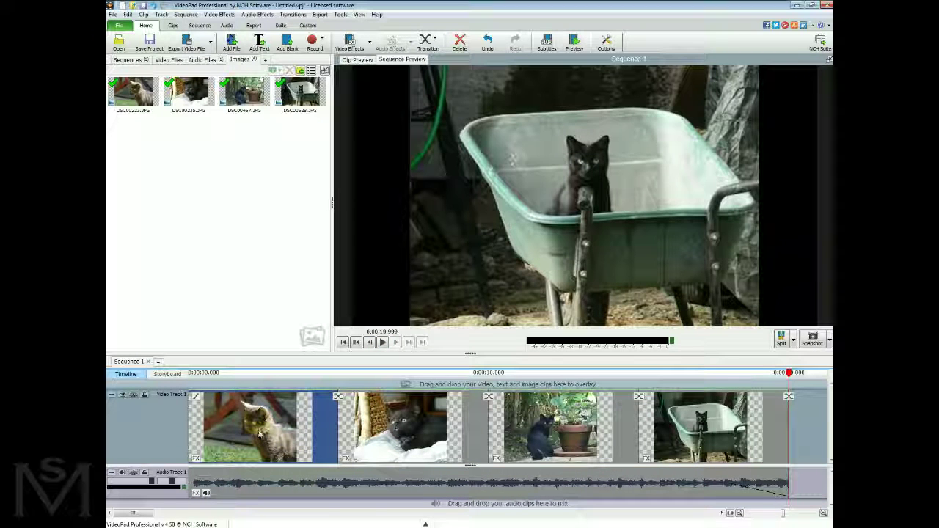
click(195, 373)
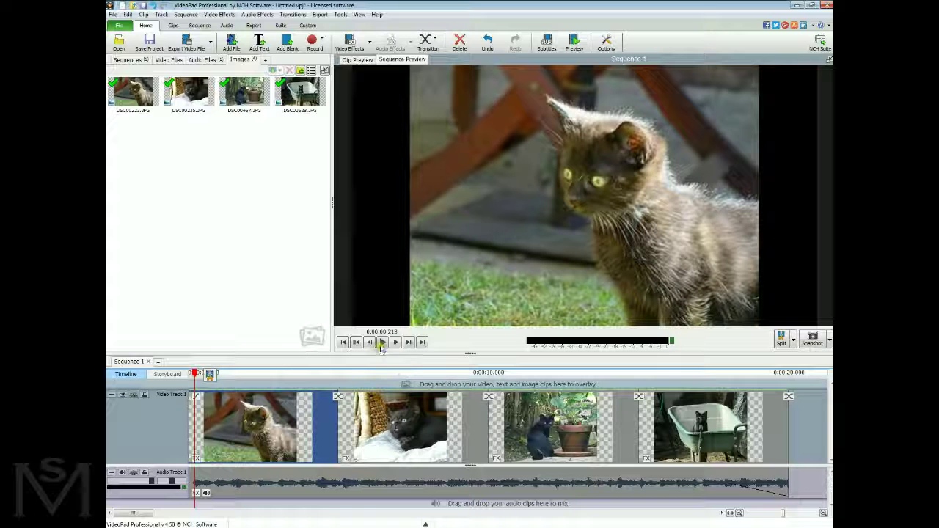
click(323, 374)
click(382, 341)
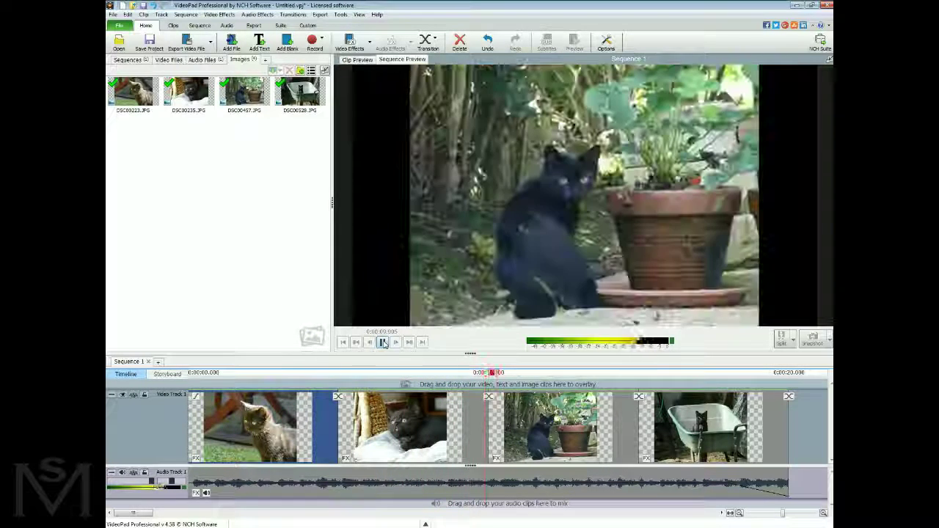
click(383, 343)
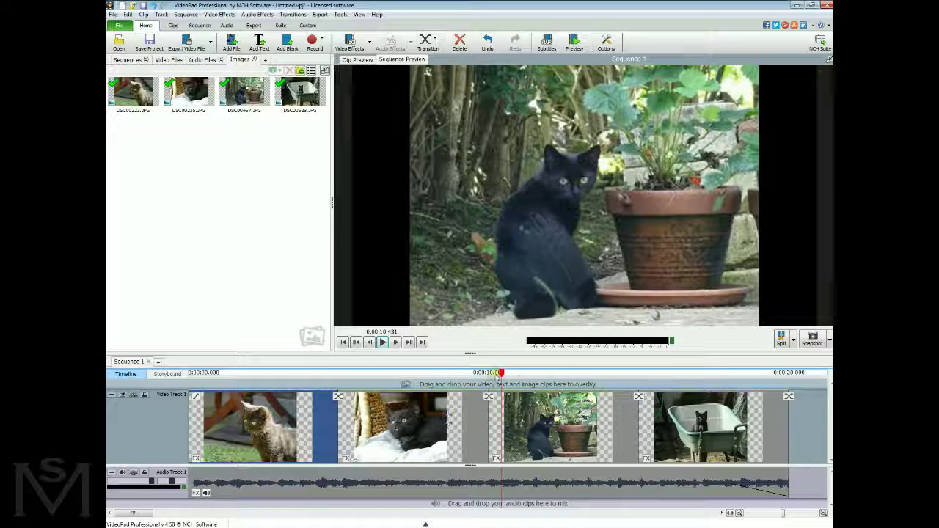
Lower the audio clip's volume to nearly the minimum and play part of the first image to hear the new level.
drag(500, 374, 242, 378)
click(207, 494)
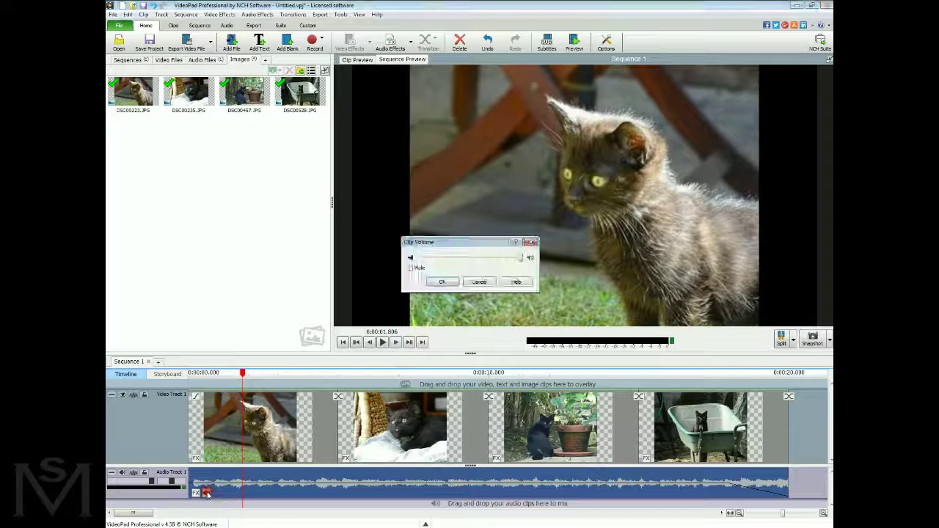
drag(519, 260, 422, 262)
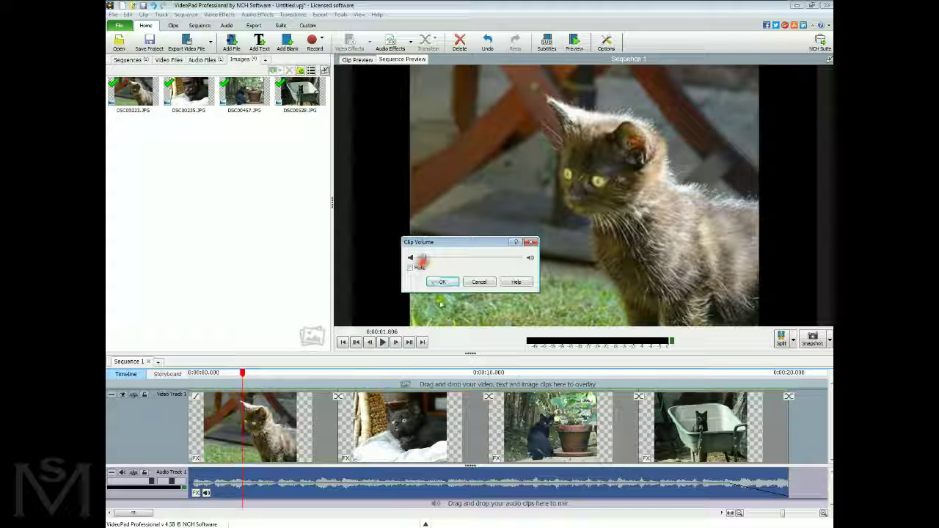
click(442, 281)
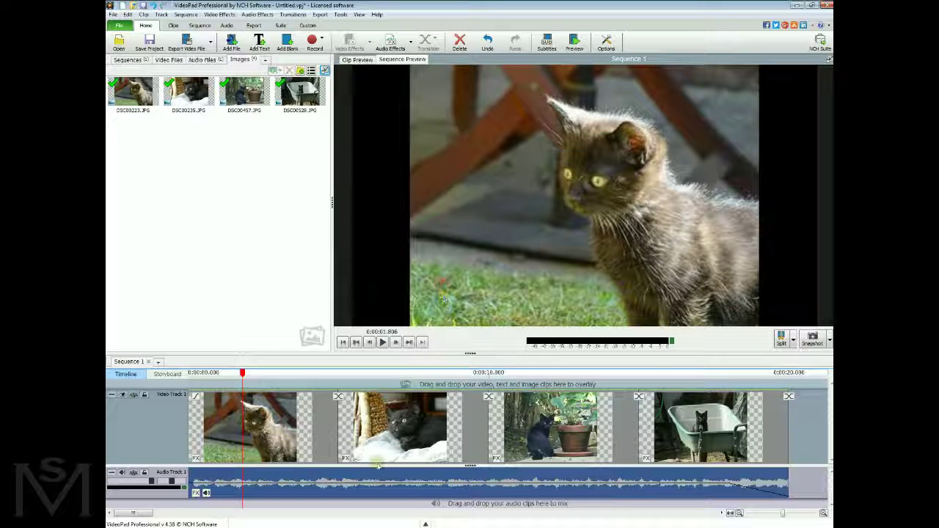
click(382, 343)
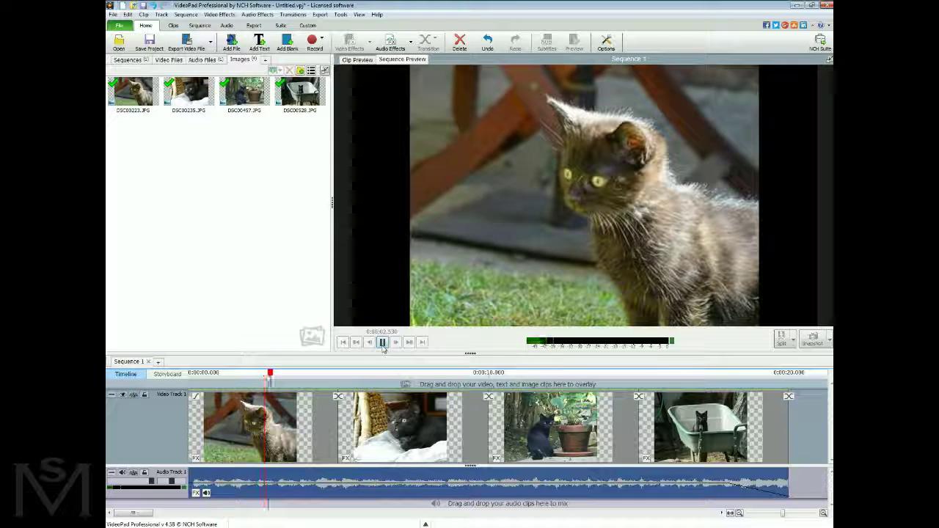
click(382, 343)
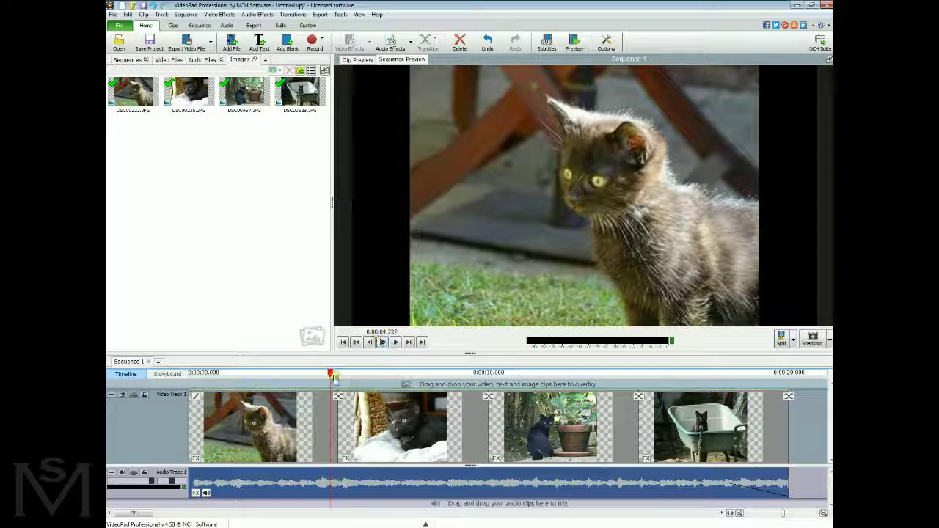
Add the Pan & Zoom effect to the first image, DSC00223, on Video Track 1.
drag(334, 376, 219, 376)
click(263, 429)
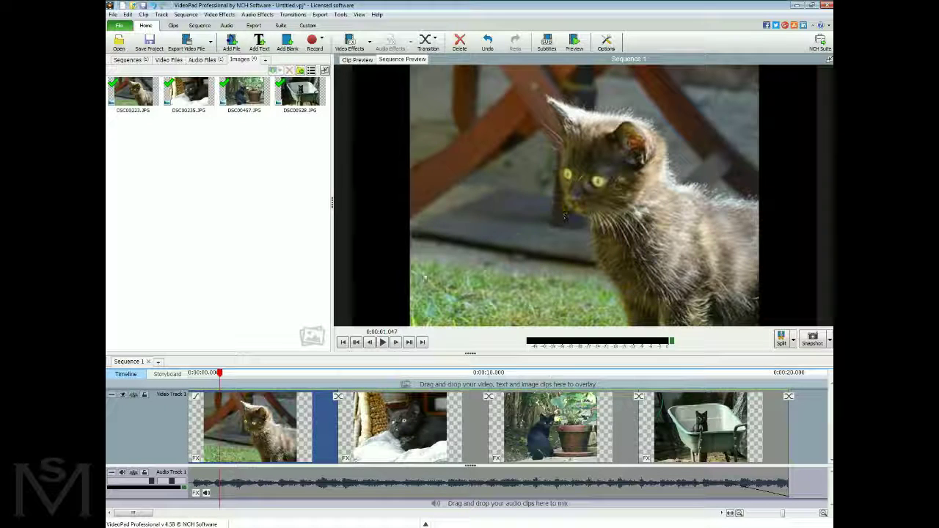
click(195, 460)
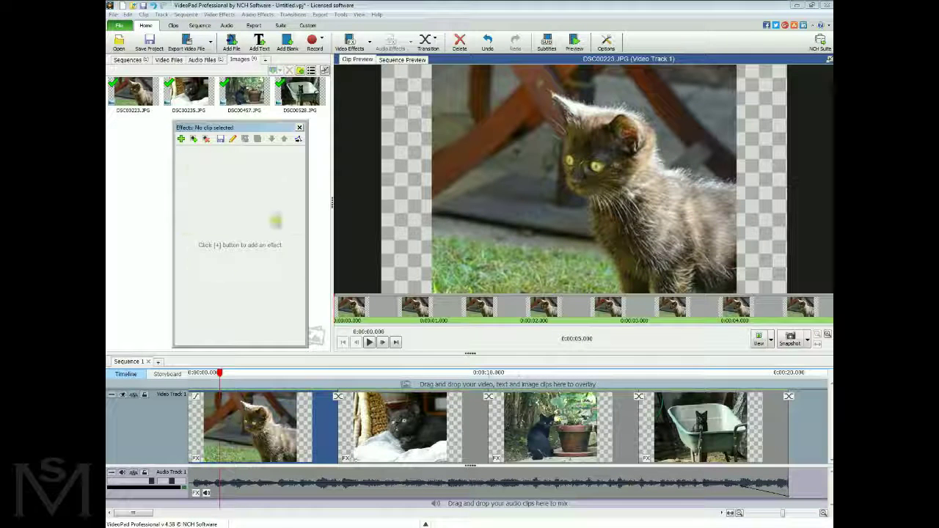
click(180, 139)
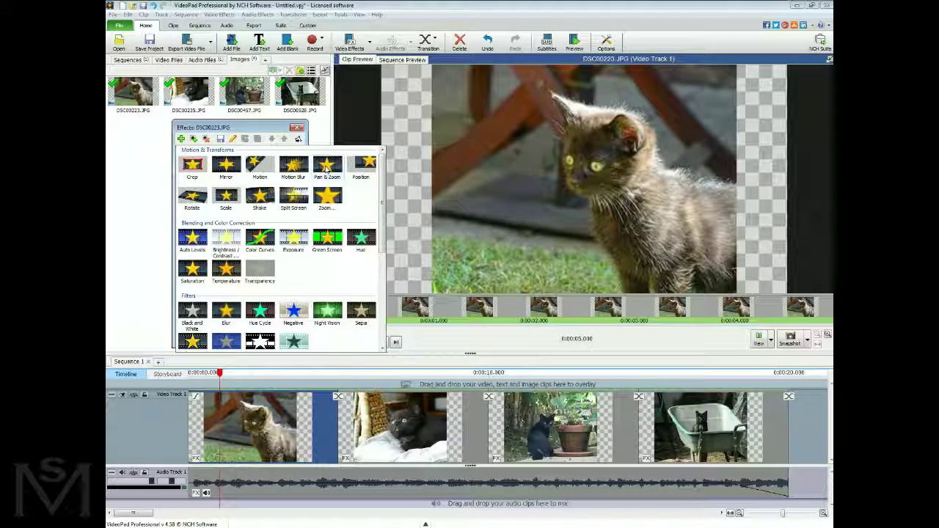
click(326, 168)
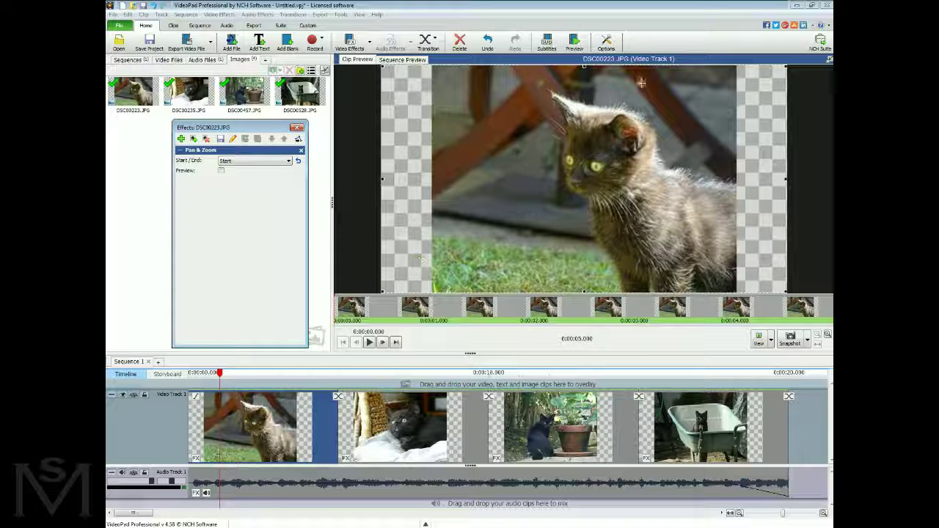
Shrink the Pan & Zoom End frame of DSC00223 around the kitten and scrub to about 3 seconds to preview the zoom.
click(249, 164)
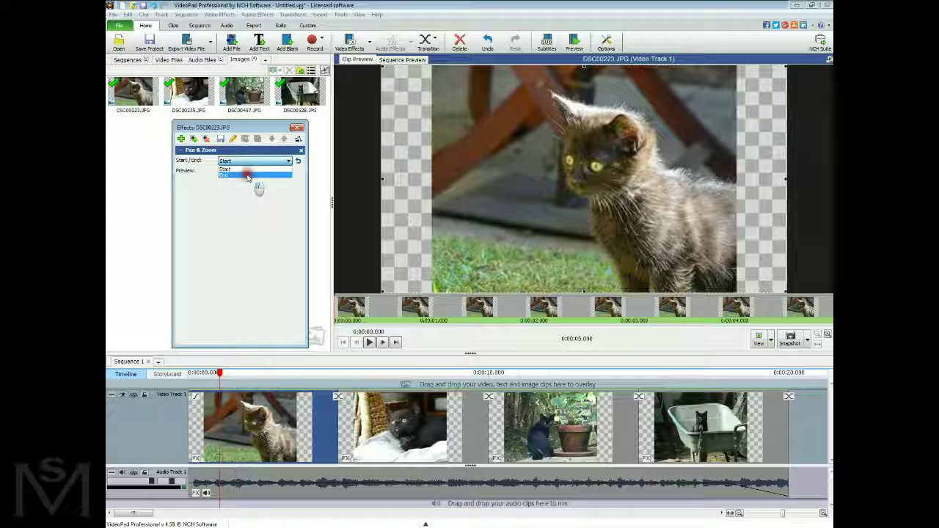
click(249, 177)
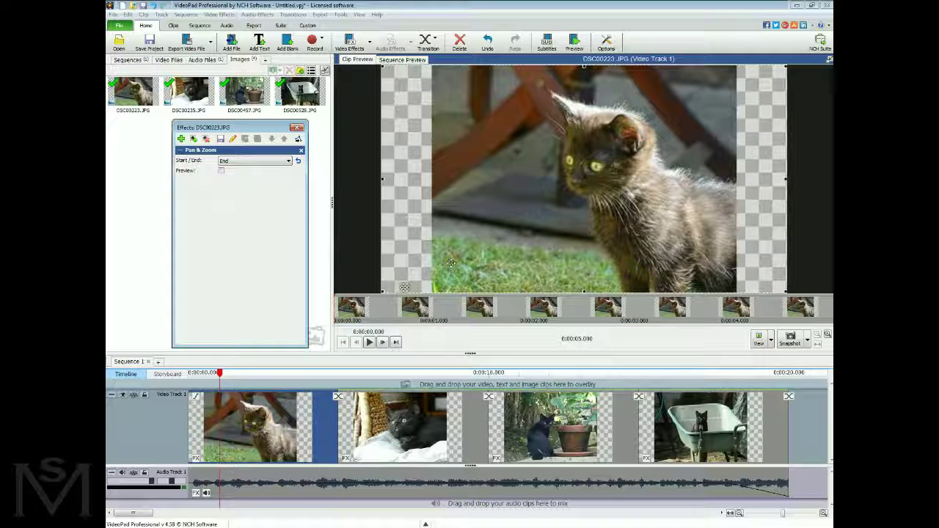
click(382, 289)
drag(382, 289, 490, 233)
drag(733, 211, 686, 231)
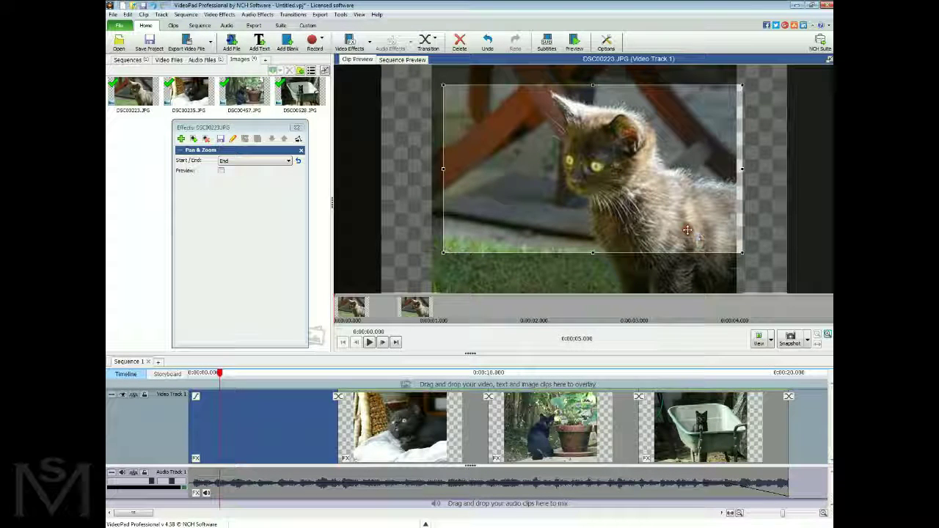
drag(741, 170, 731, 169)
drag(687, 211, 689, 210)
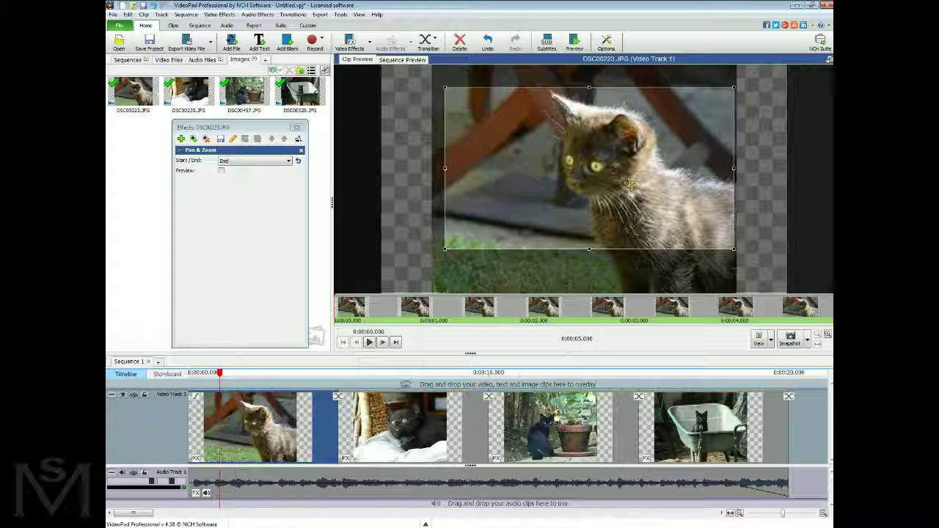
click(296, 128)
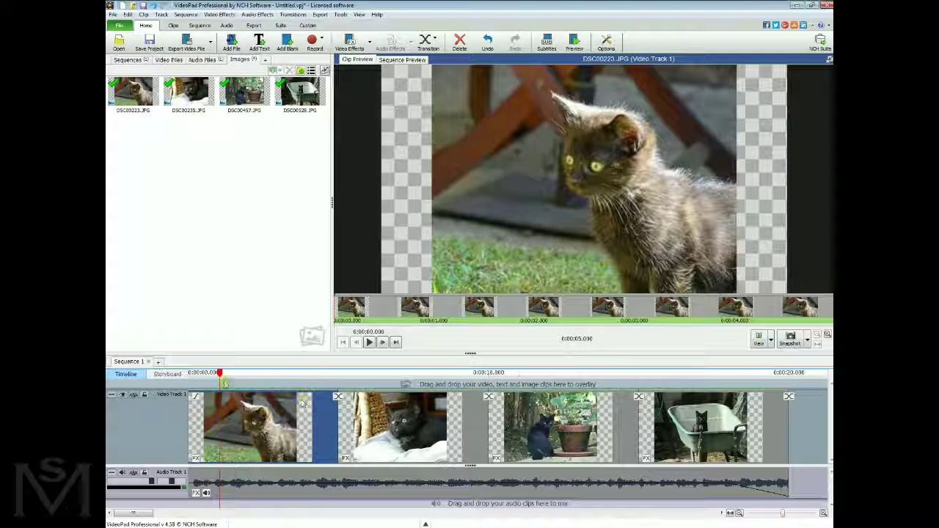
drag(220, 373, 282, 397)
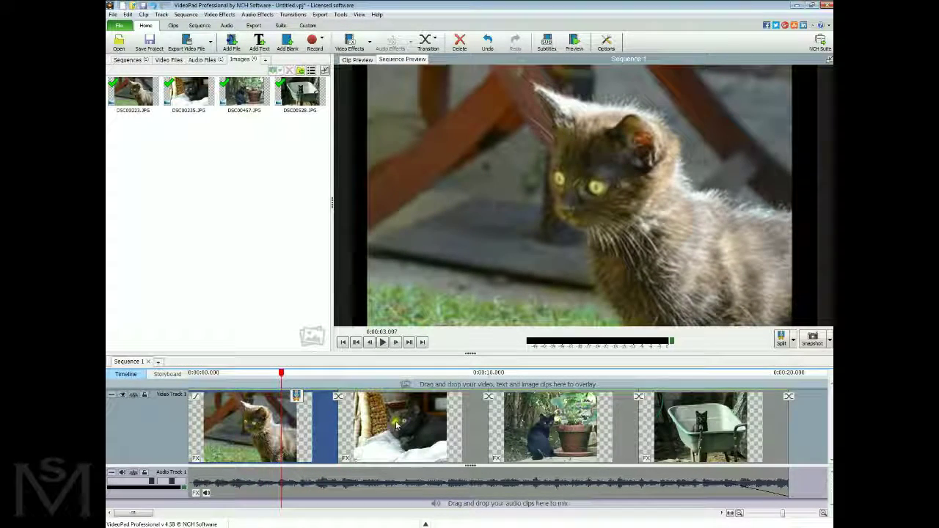
Bring the second image, DSC00235, into the sequence preview and add the Pan & Zoom effect to it.
click(396, 425)
drag(283, 377, 376, 376)
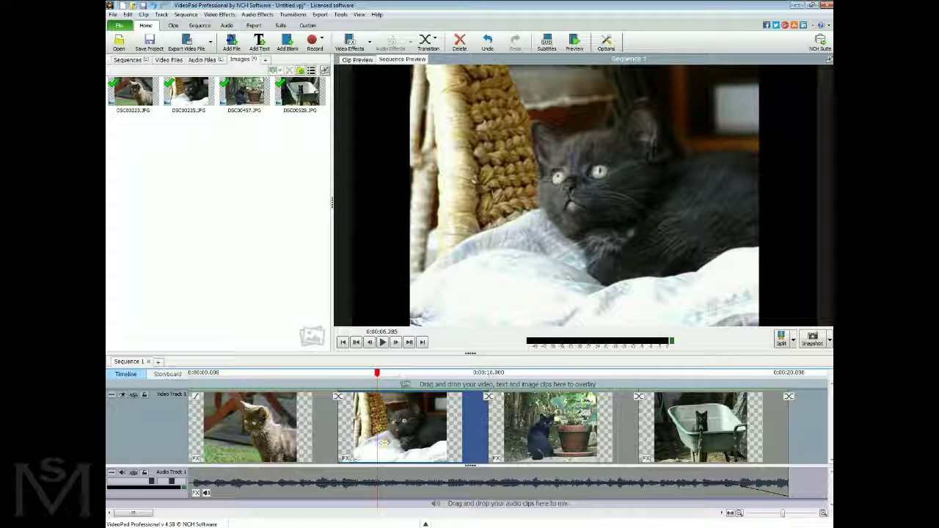
click(345, 458)
click(192, 139)
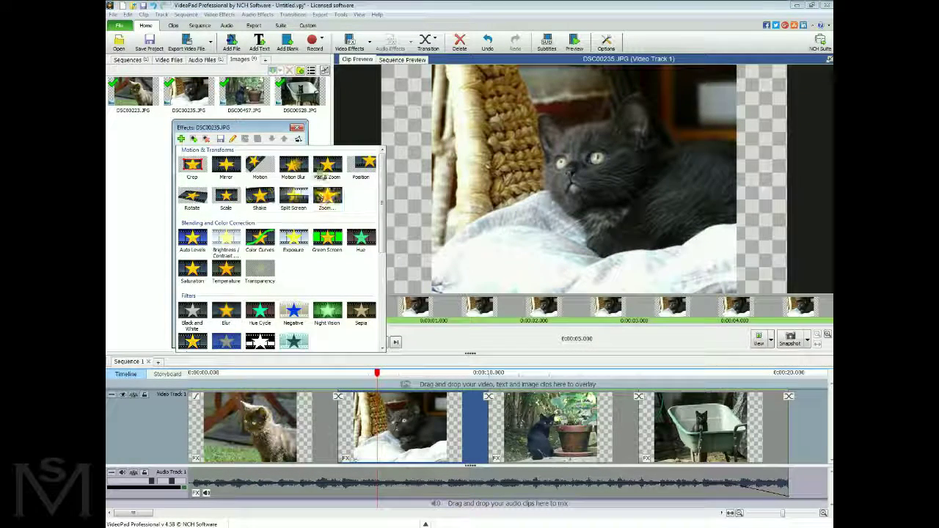
click(327, 167)
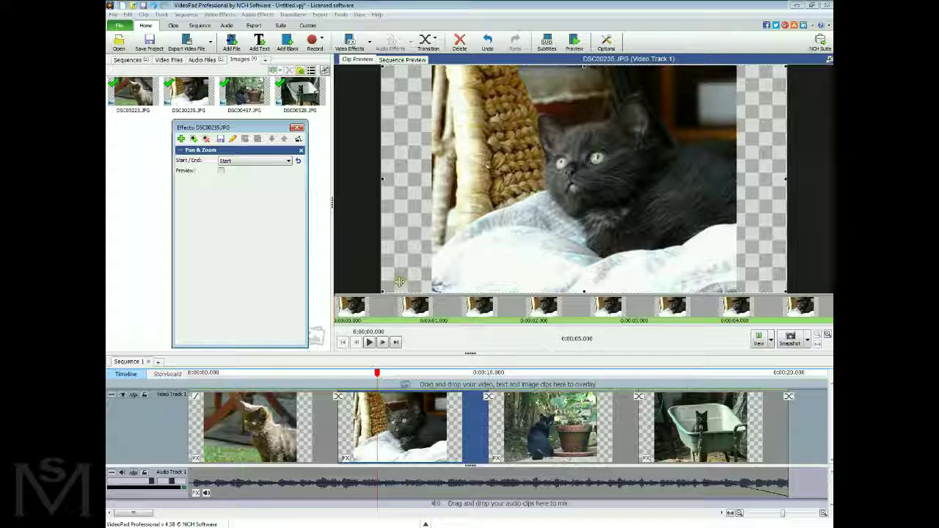
Shrink the Pan & Zoom Start frame of DSC00235 around the kitten, keep the End frame at full size, and preview the zoom-out.
drag(387, 294, 432, 263)
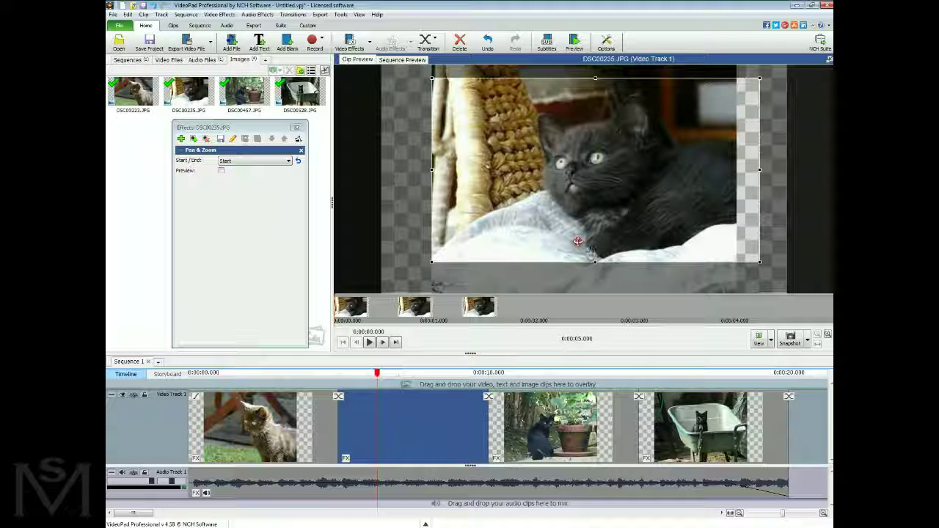
drag(442, 272, 441, 260)
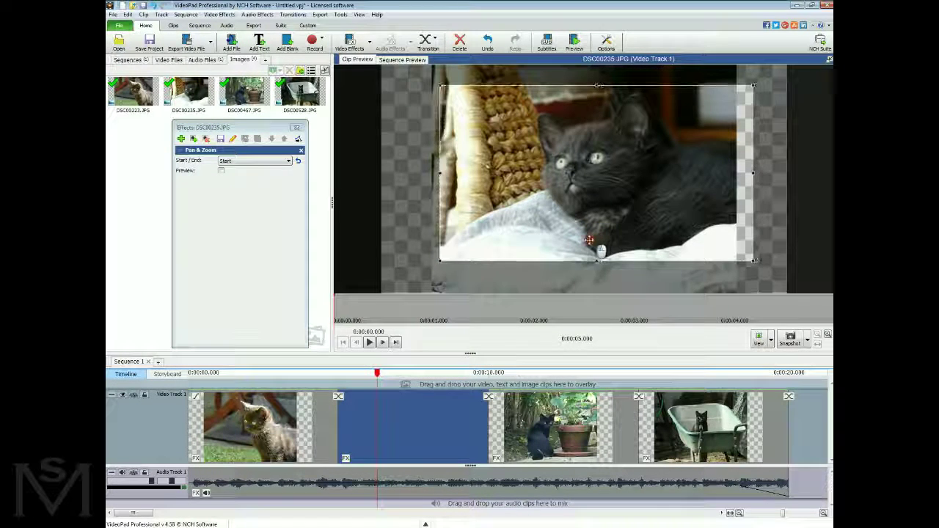
drag(589, 240, 586, 241)
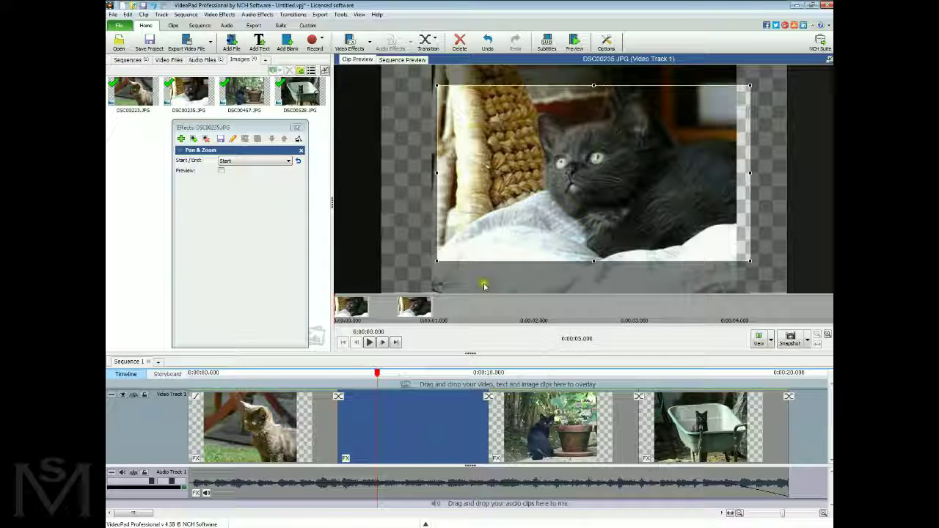
click(258, 160)
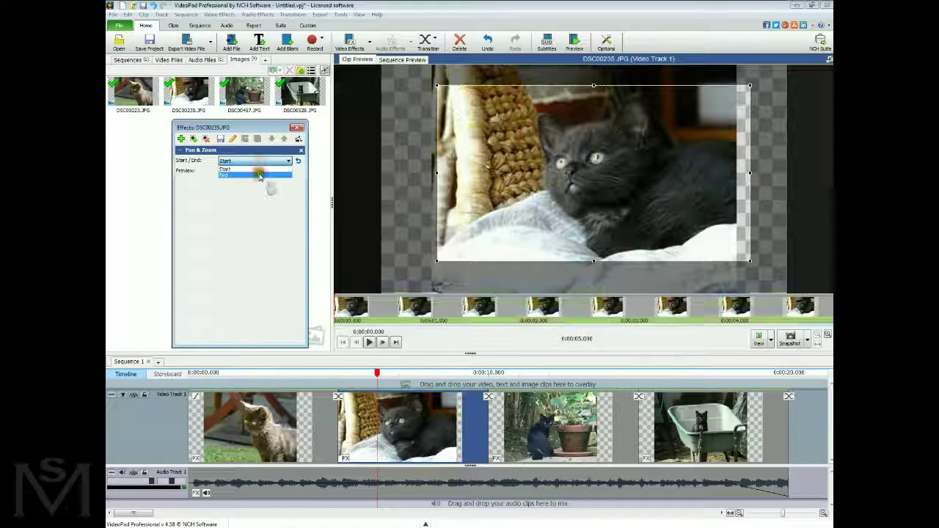
click(259, 175)
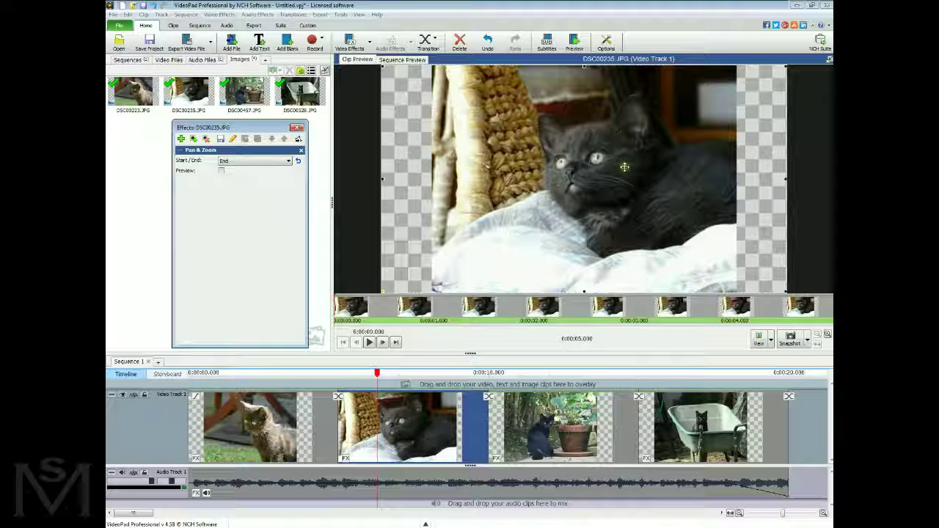
click(296, 127)
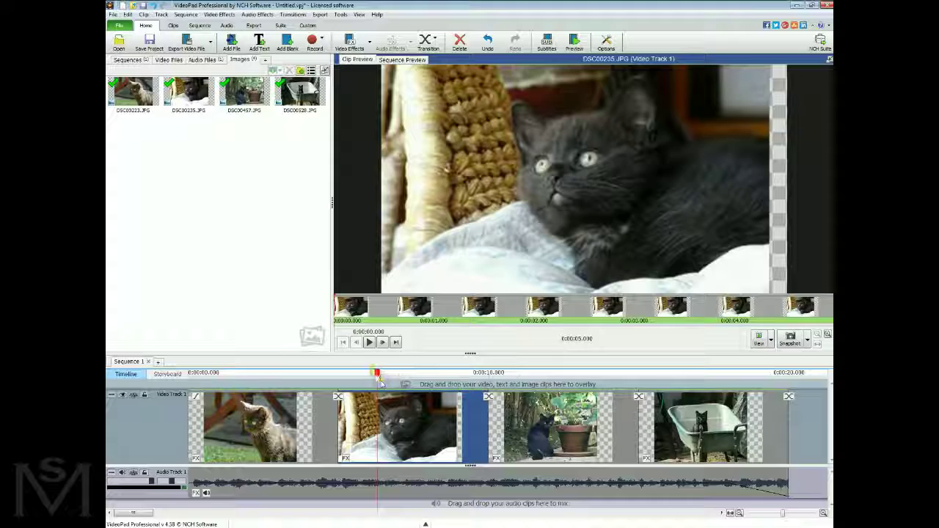
click(334, 376)
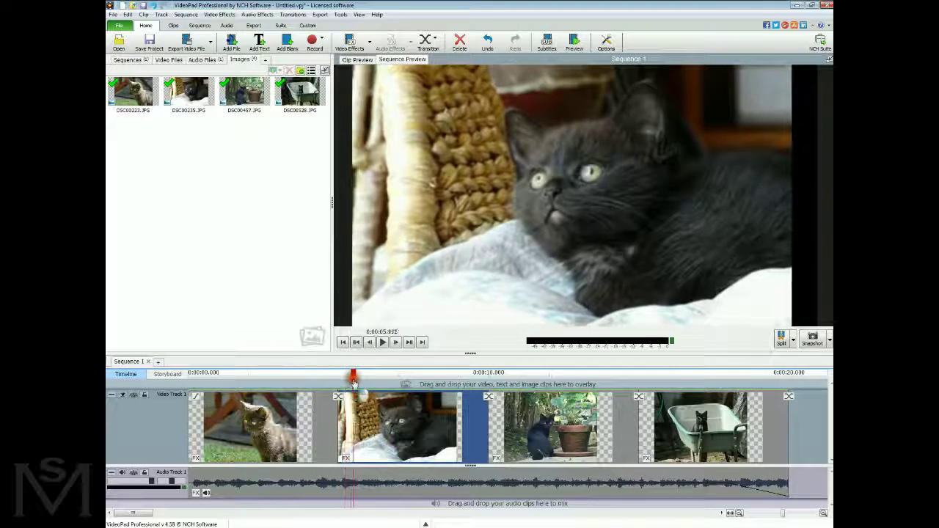
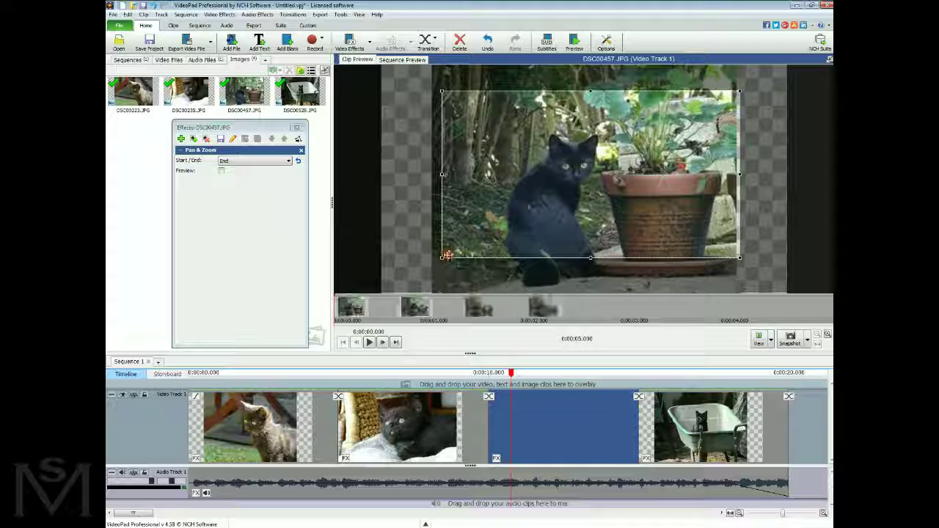
Shrink and reposition the Pan & Zoom End frame of DSC00457 around the cat and part of the flower pot, and close the effects.
drag(446, 256, 469, 242)
drag(611, 216, 580, 227)
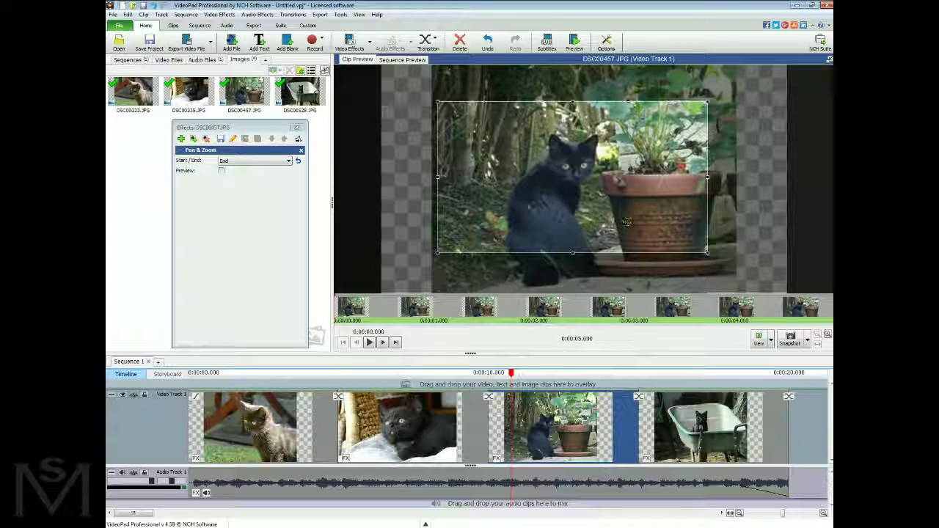
drag(438, 252, 526, 203)
drag(619, 176, 570, 192)
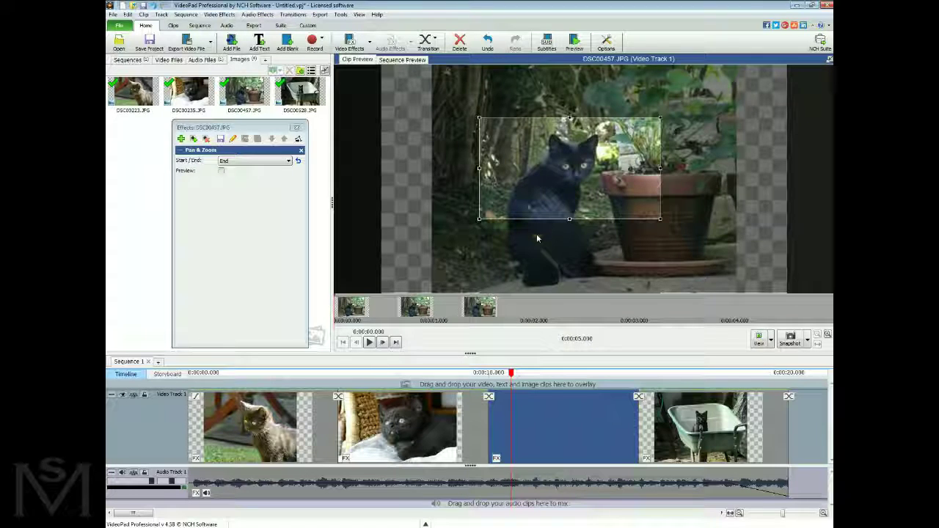
drag(478, 219, 442, 241)
drag(573, 211, 587, 213)
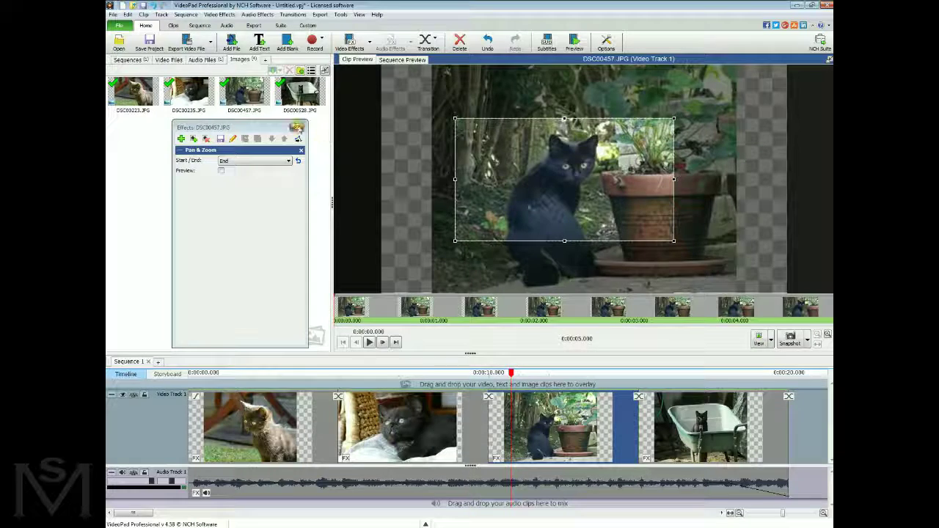
click(297, 127)
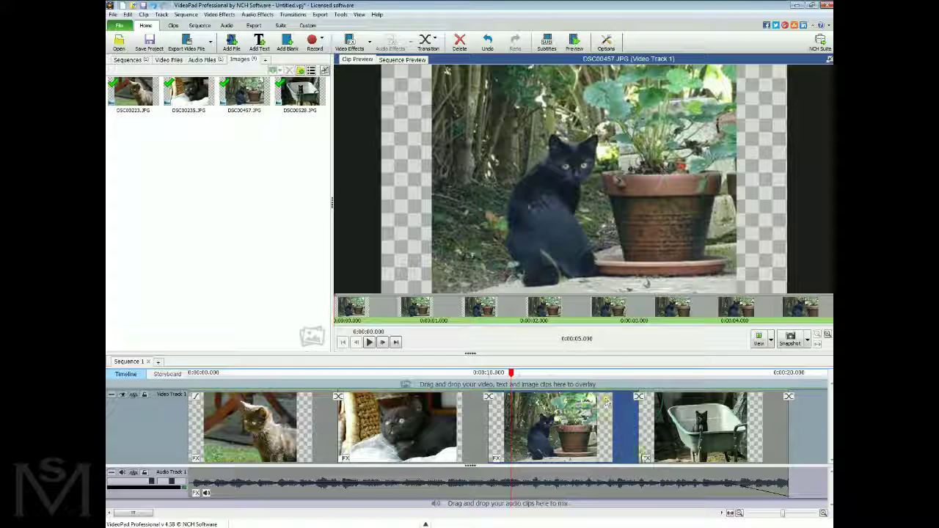
Add the Pan & Zoom effect to the fourth image, the cat in the wheelbarrow, on Video Track 1.
click(698, 434)
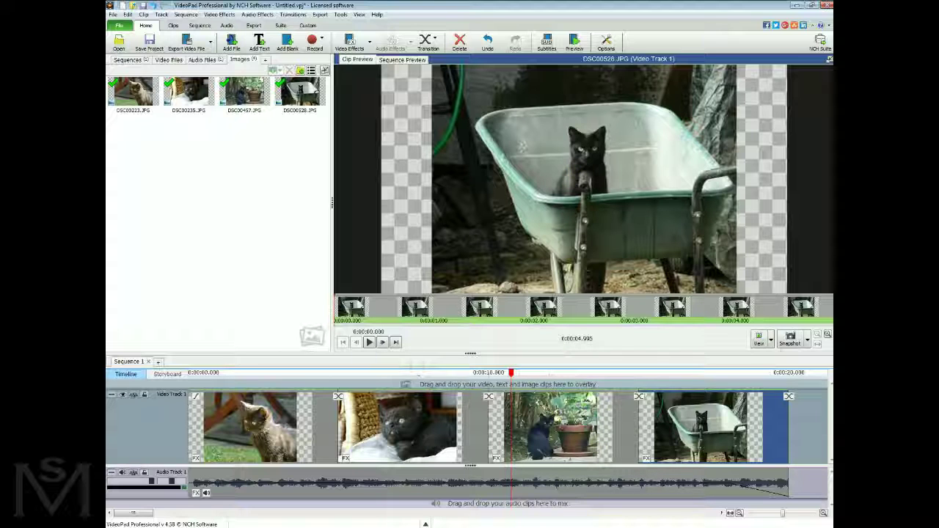
click(646, 458)
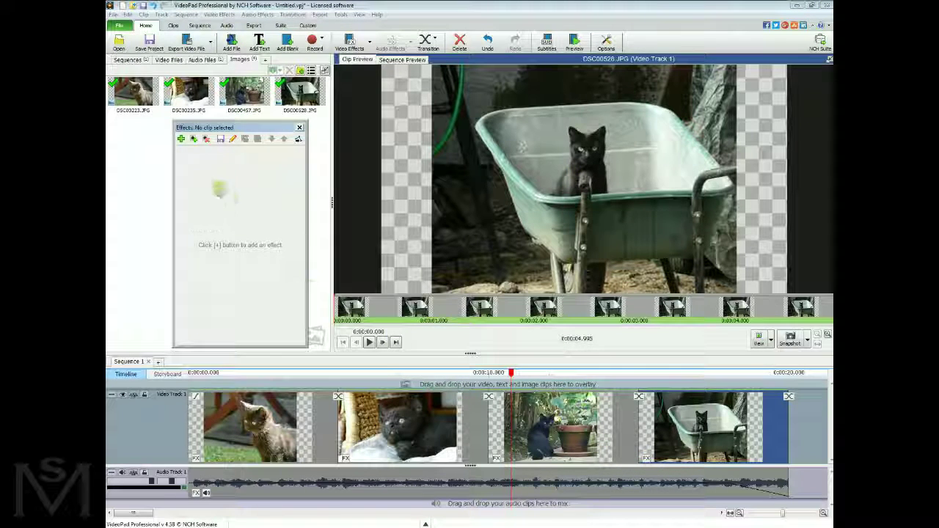
click(181, 139)
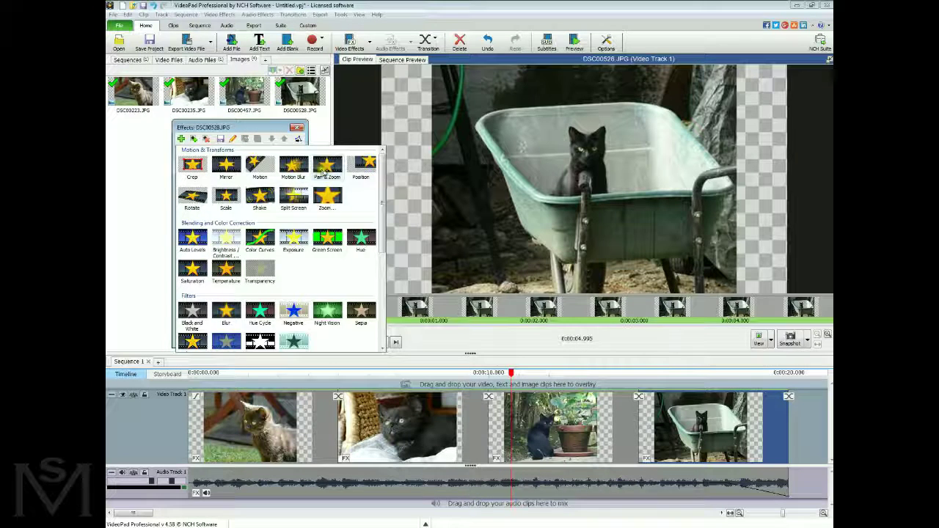
click(323, 172)
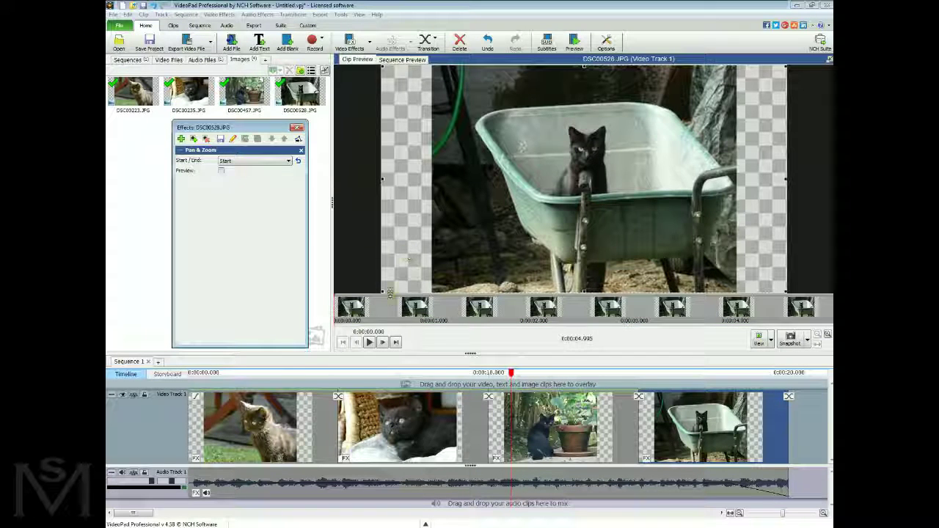
Shrink the fourth image's Pan & Zoom End frame around the cat in the wheelbarrow and play the whole sequence from the beginning.
click(262, 161)
click(262, 171)
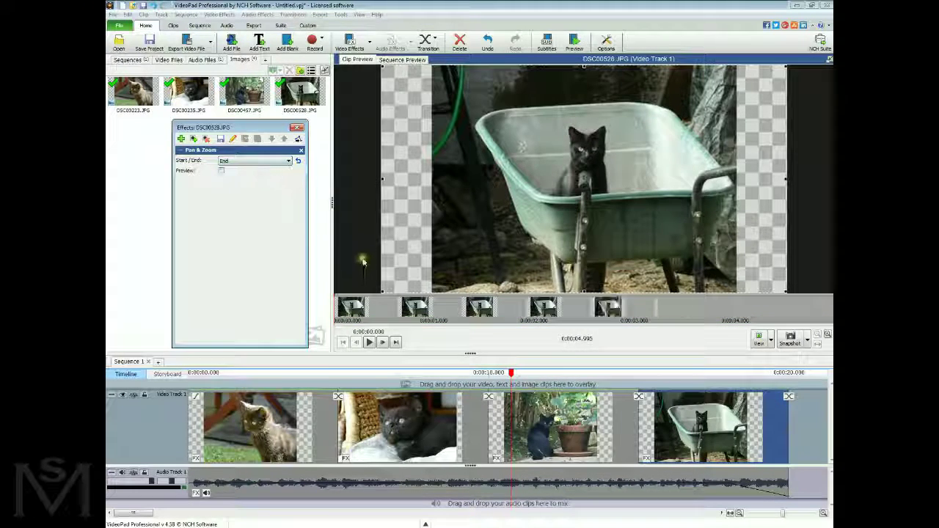
drag(386, 289, 543, 200)
drag(660, 173, 586, 204)
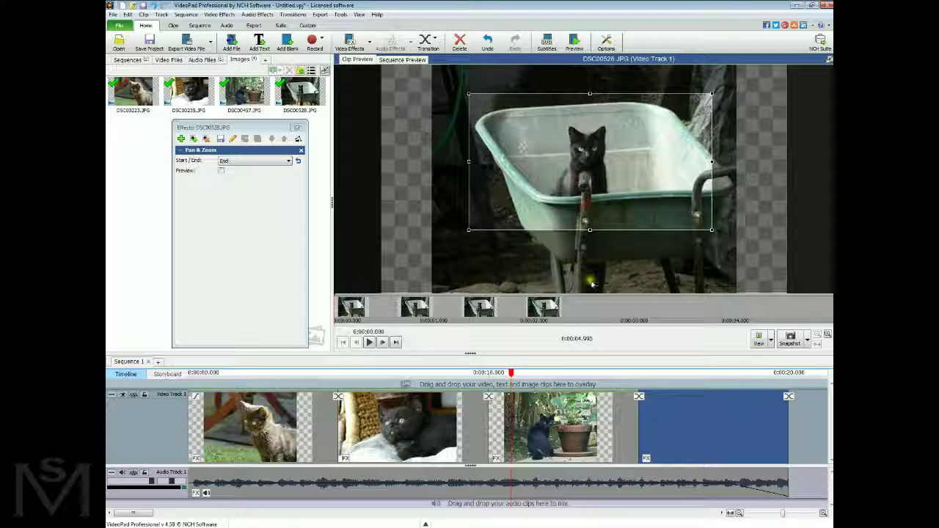
click(296, 127)
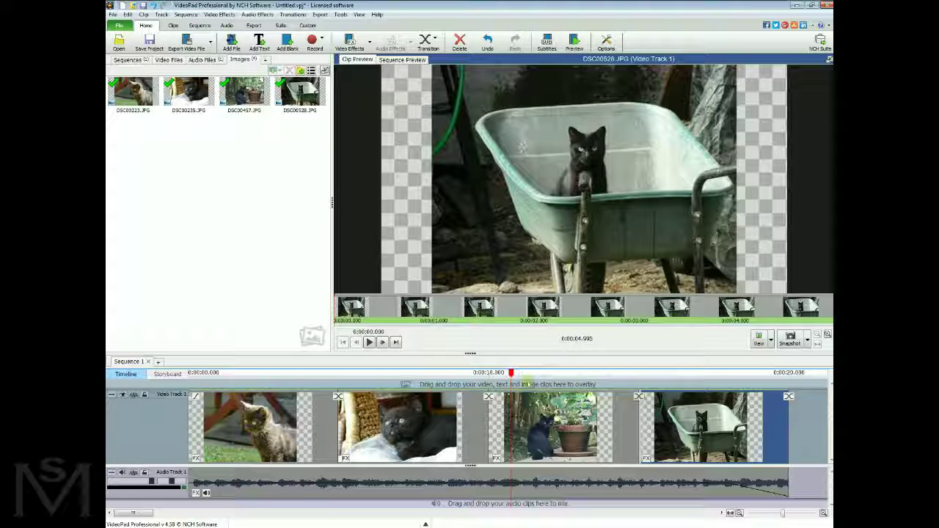
drag(511, 372, 189, 372)
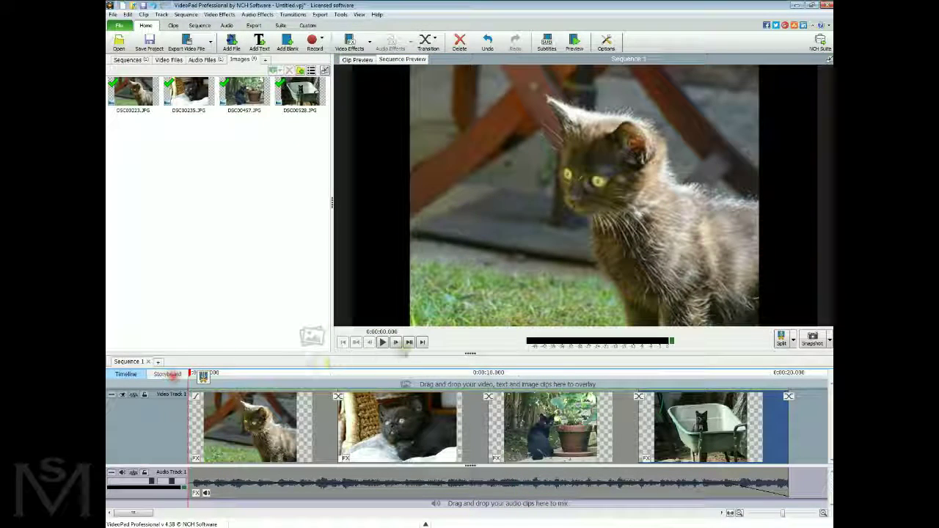
click(383, 342)
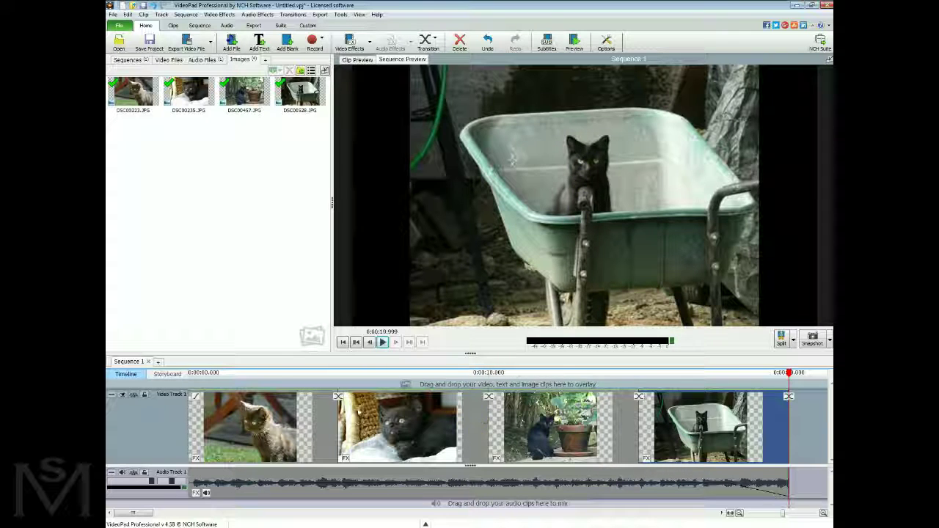
Add 2-second transitions between the images: Cross Fade after the first, Shatter after the second and Cross Fade after the third.
click(339, 398)
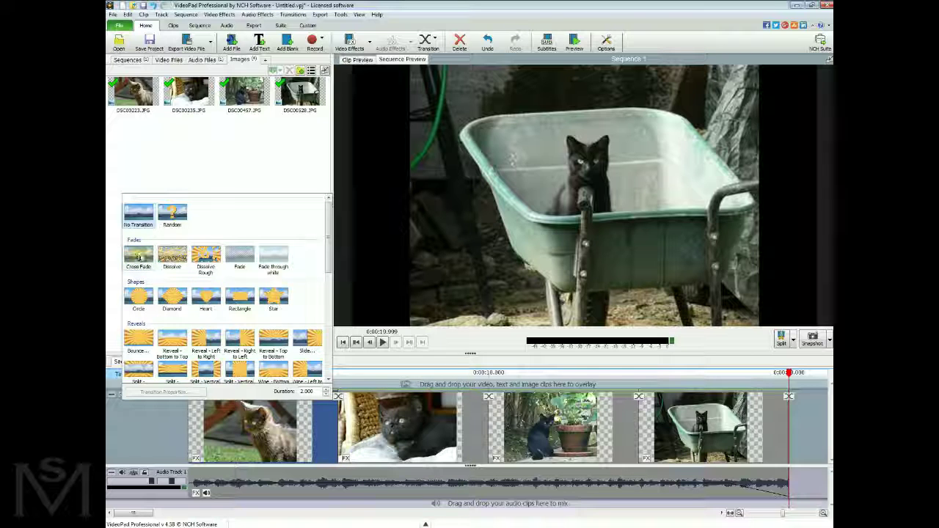
click(138, 255)
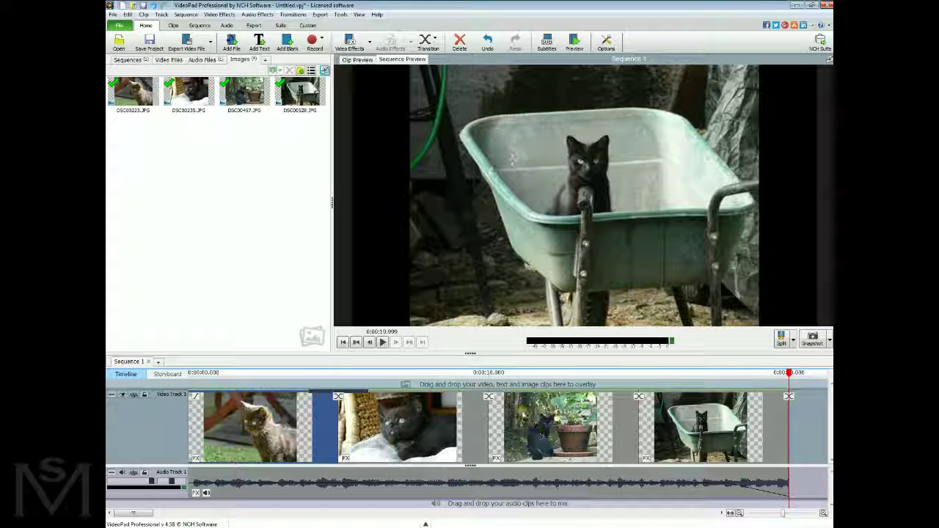
click(489, 396)
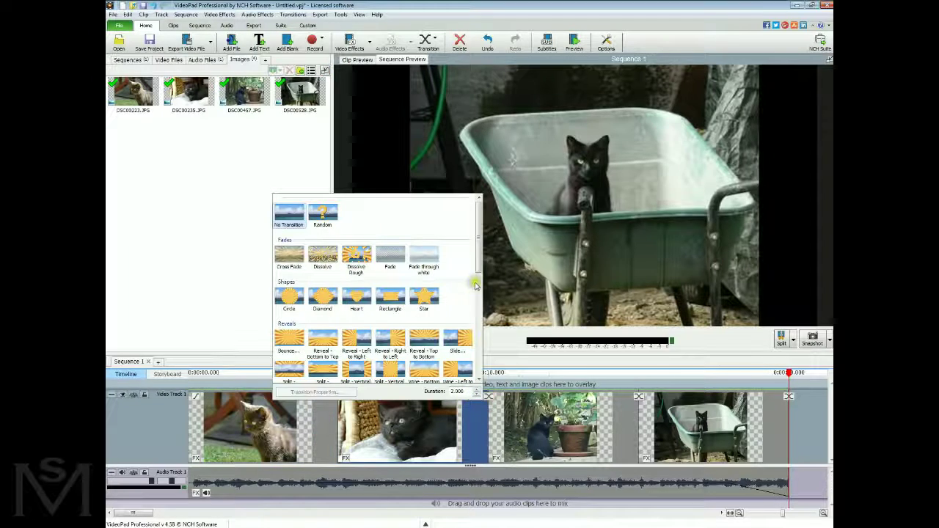
scroll(475, 294, down, 10)
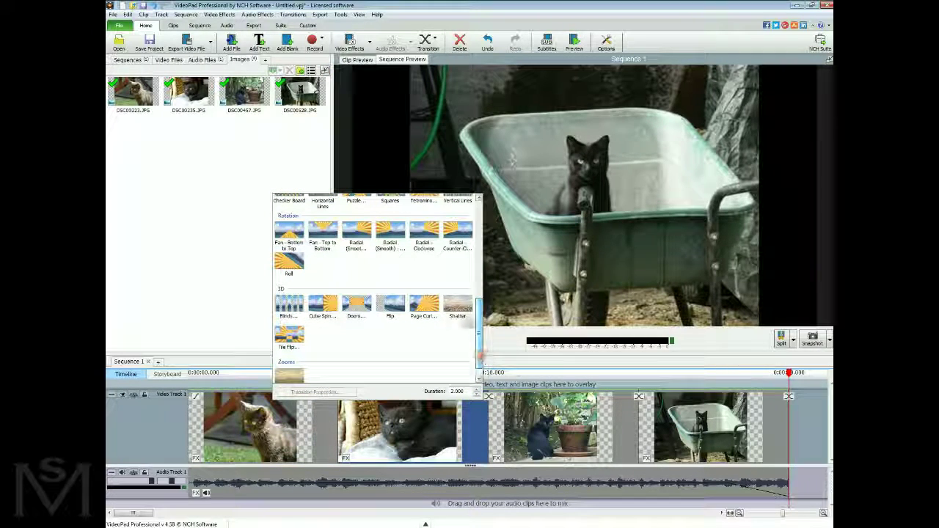
click(458, 306)
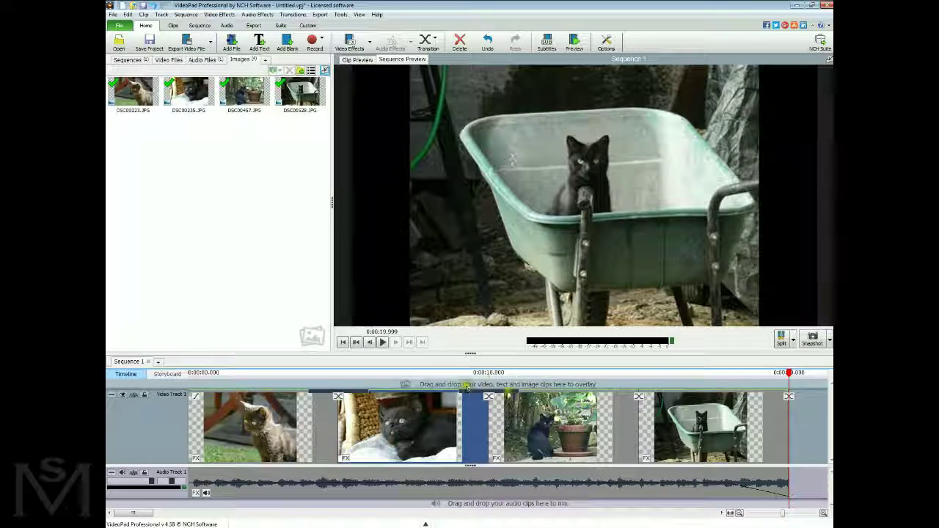
click(638, 397)
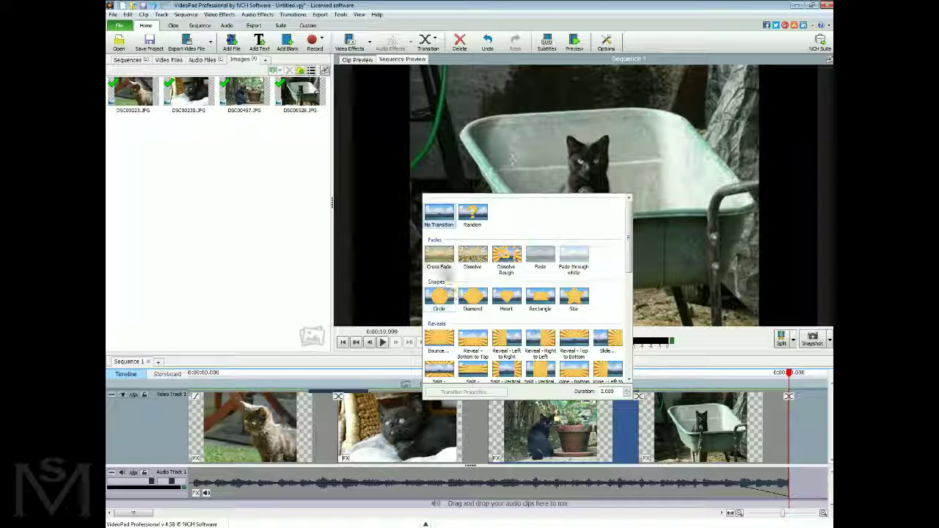
click(439, 255)
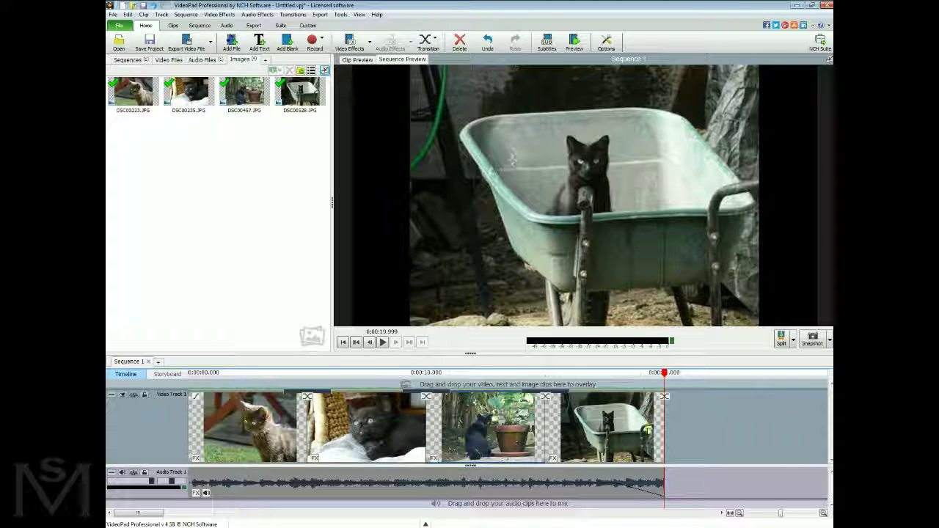
Play the sequence from the first image to the end to check the transitions, and return the playhead to the start.
drag(664, 374, 203, 375)
click(381, 343)
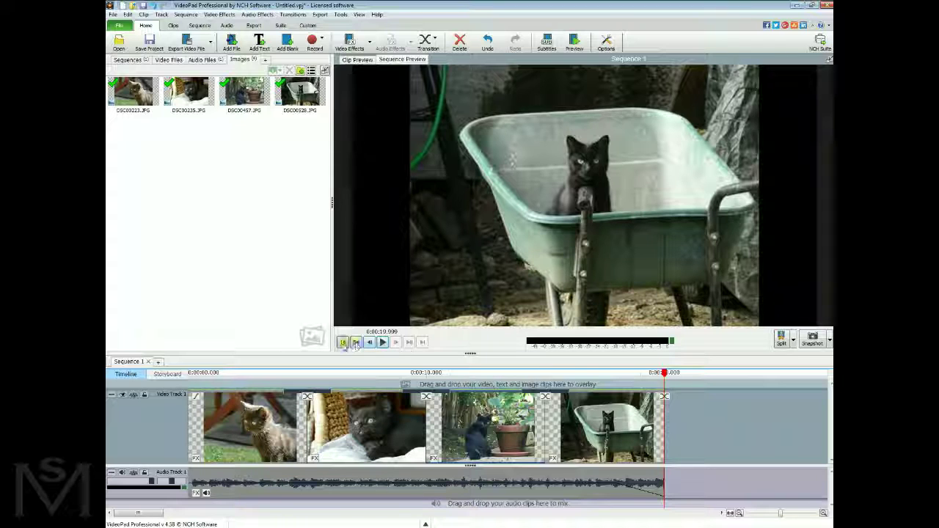
click(342, 343)
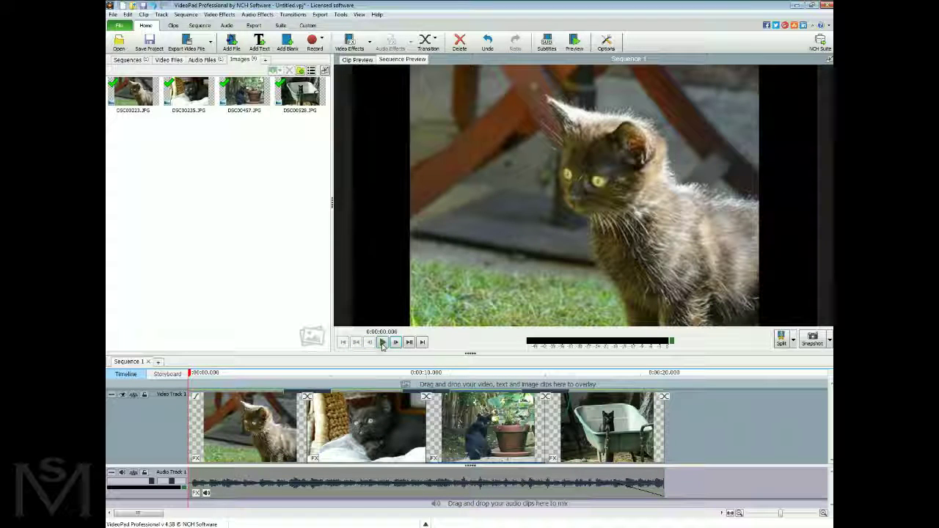